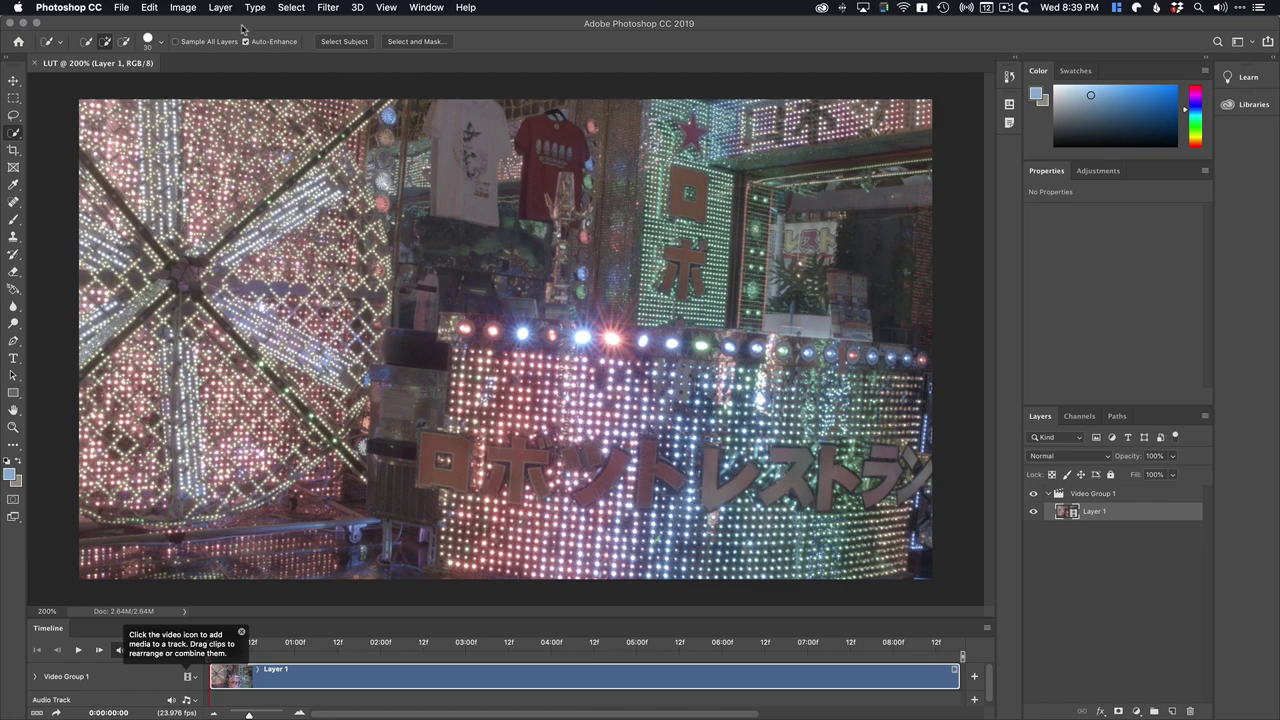
- Flatten the neon-storefront clip into one Background layer, discarding hidden layers and animation
click(190, 8)
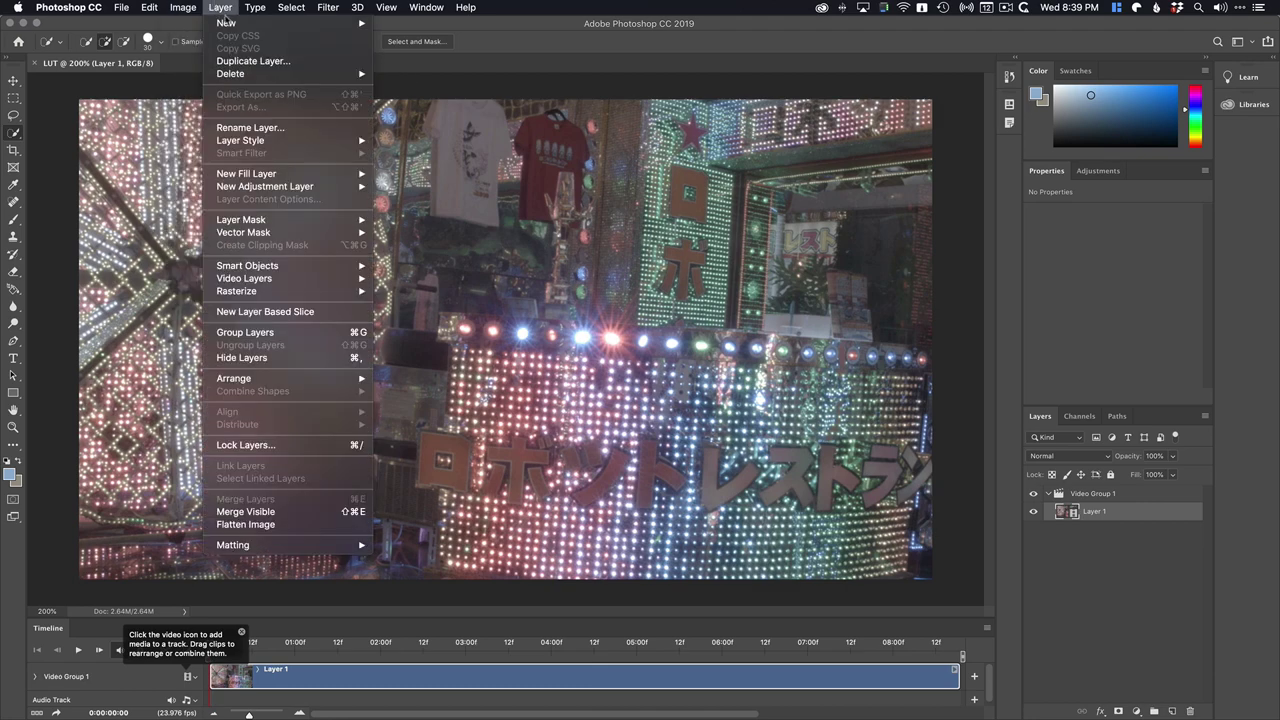
click(320, 525)
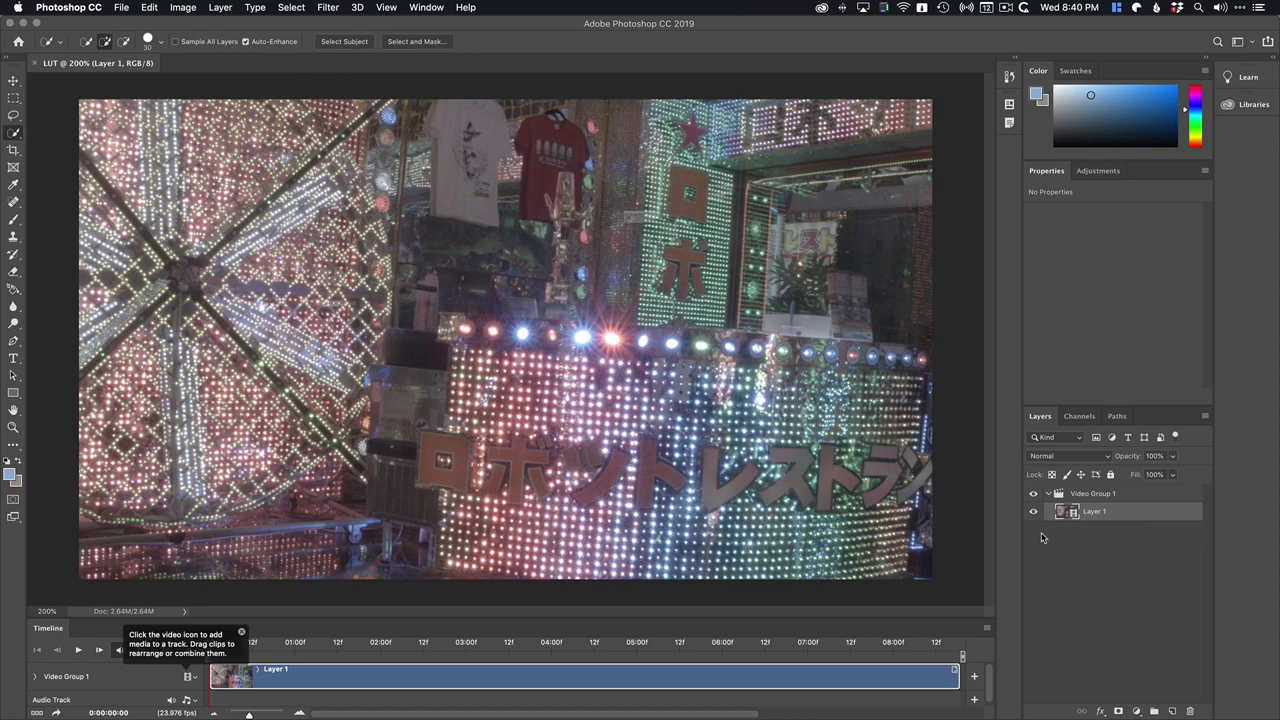
click(738, 248)
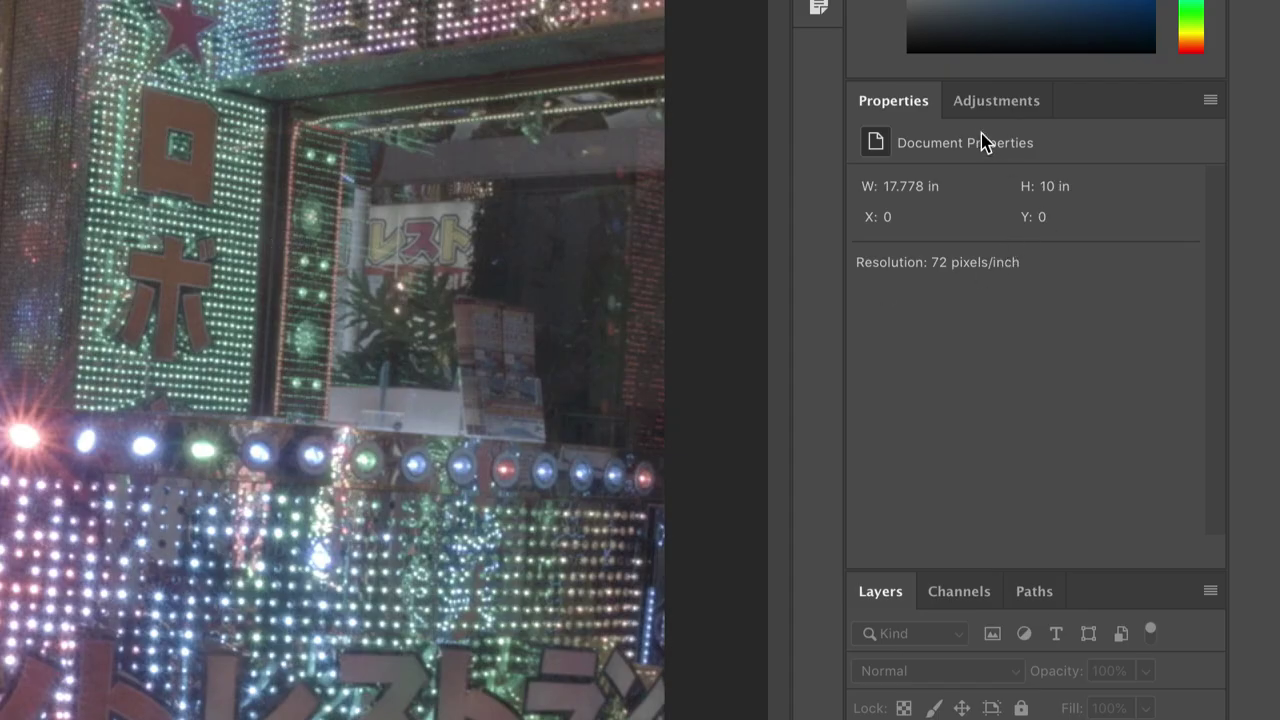
- Add a Curves layer auto-corrected with Enhance Per Channel Contrast and Snap Neutral Midtones
click(1088, 172)
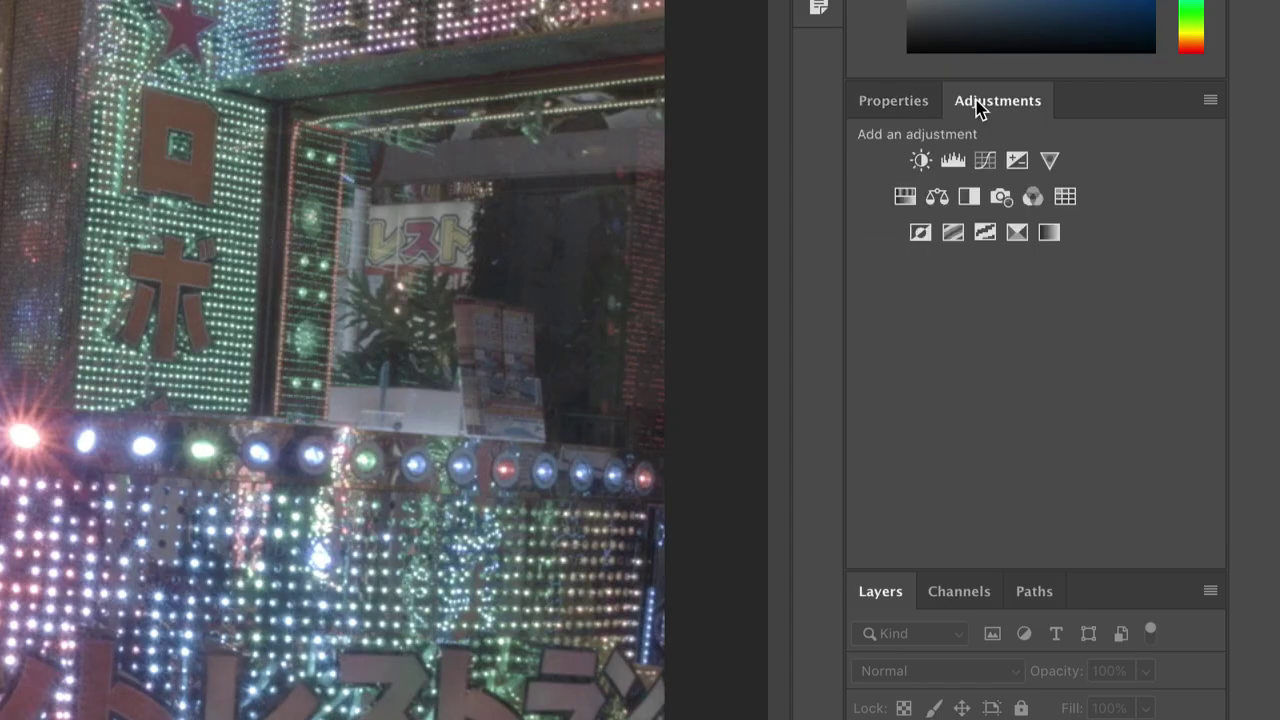
click(985, 162)
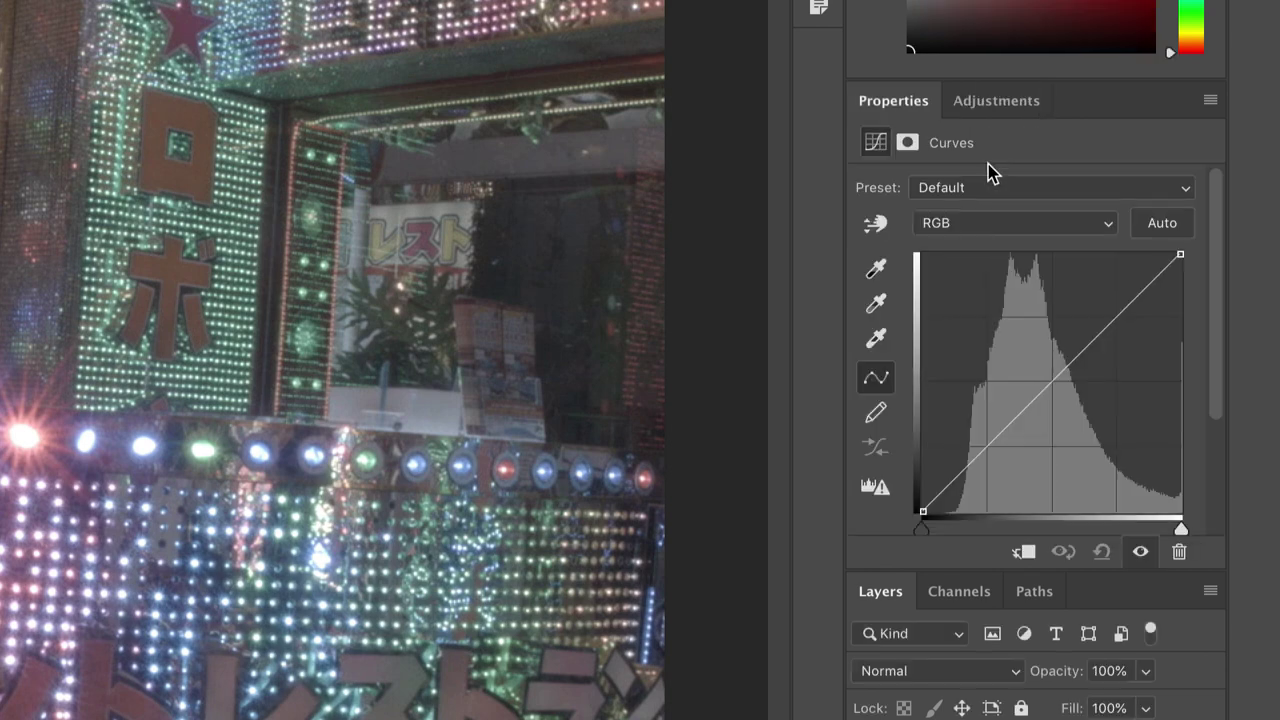
alt+click(1160, 228)
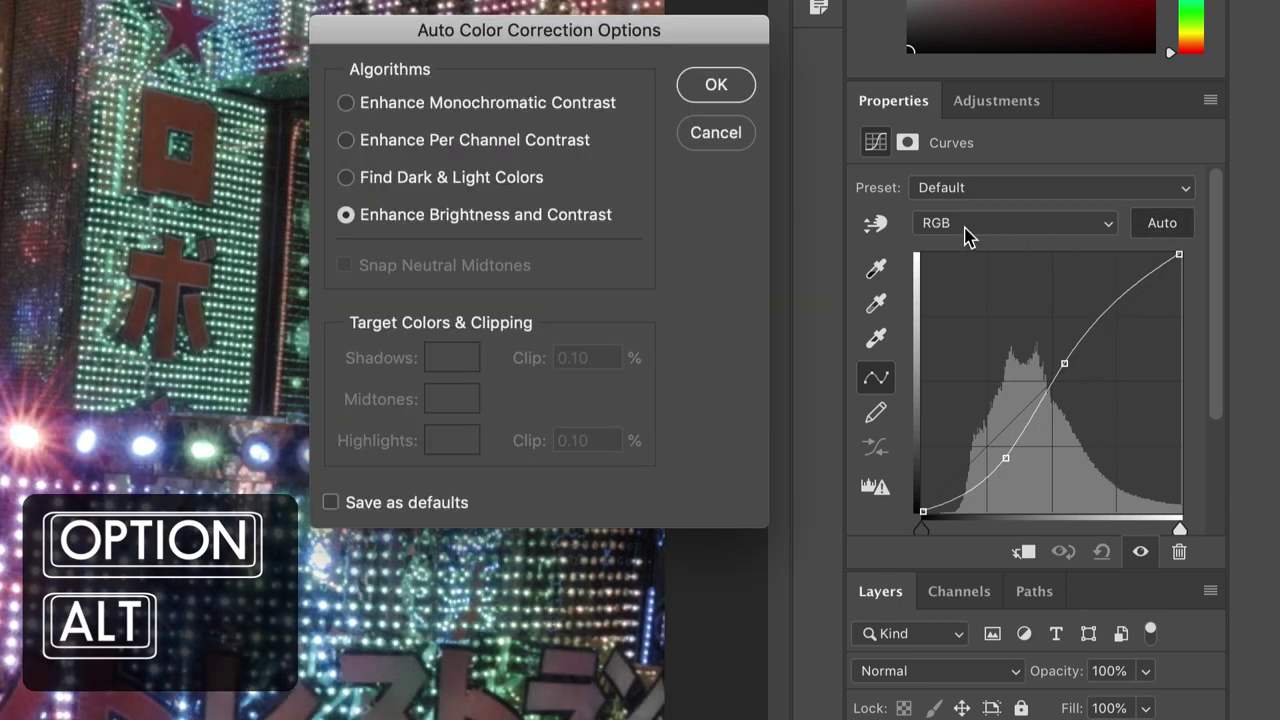
click(495, 150)
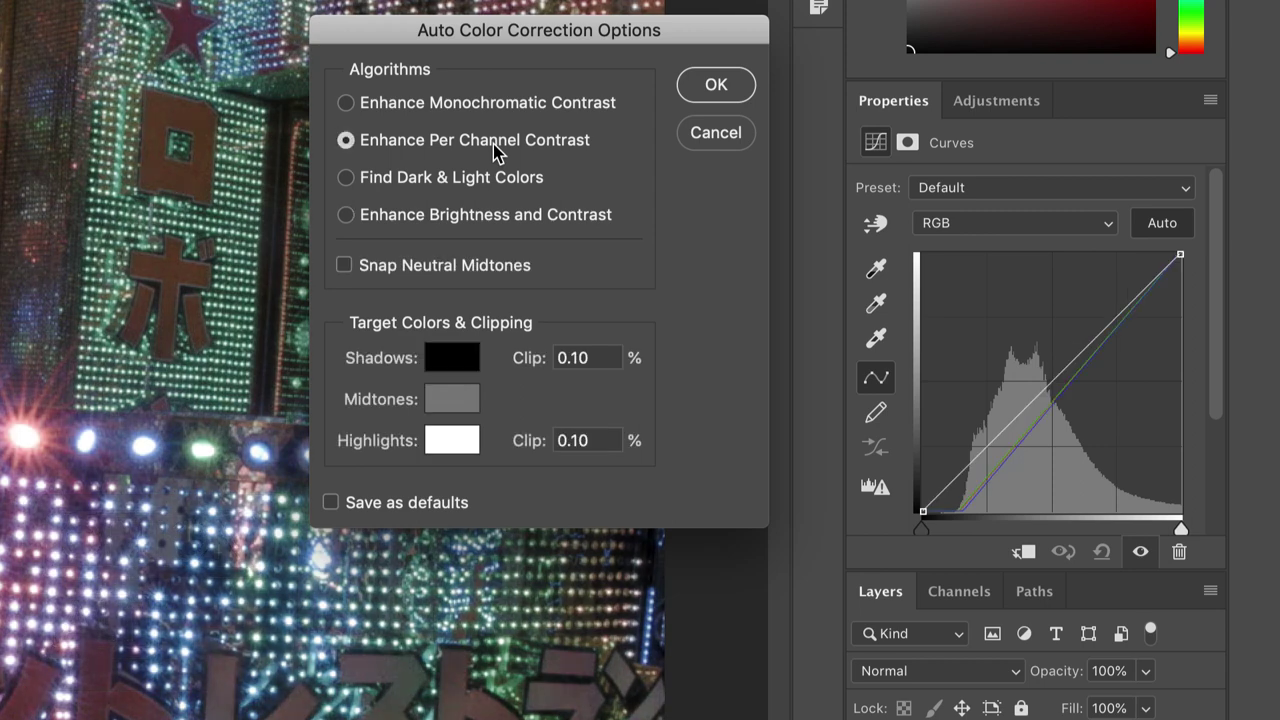
click(457, 268)
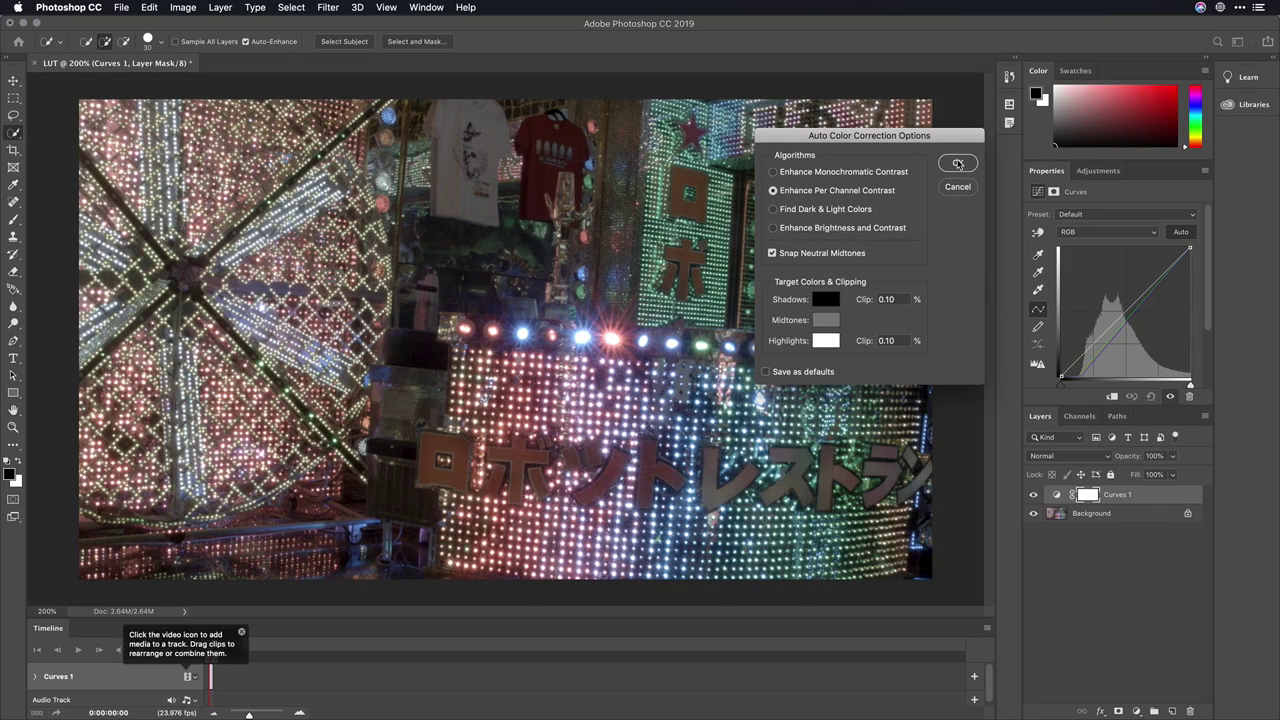
click(958, 164)
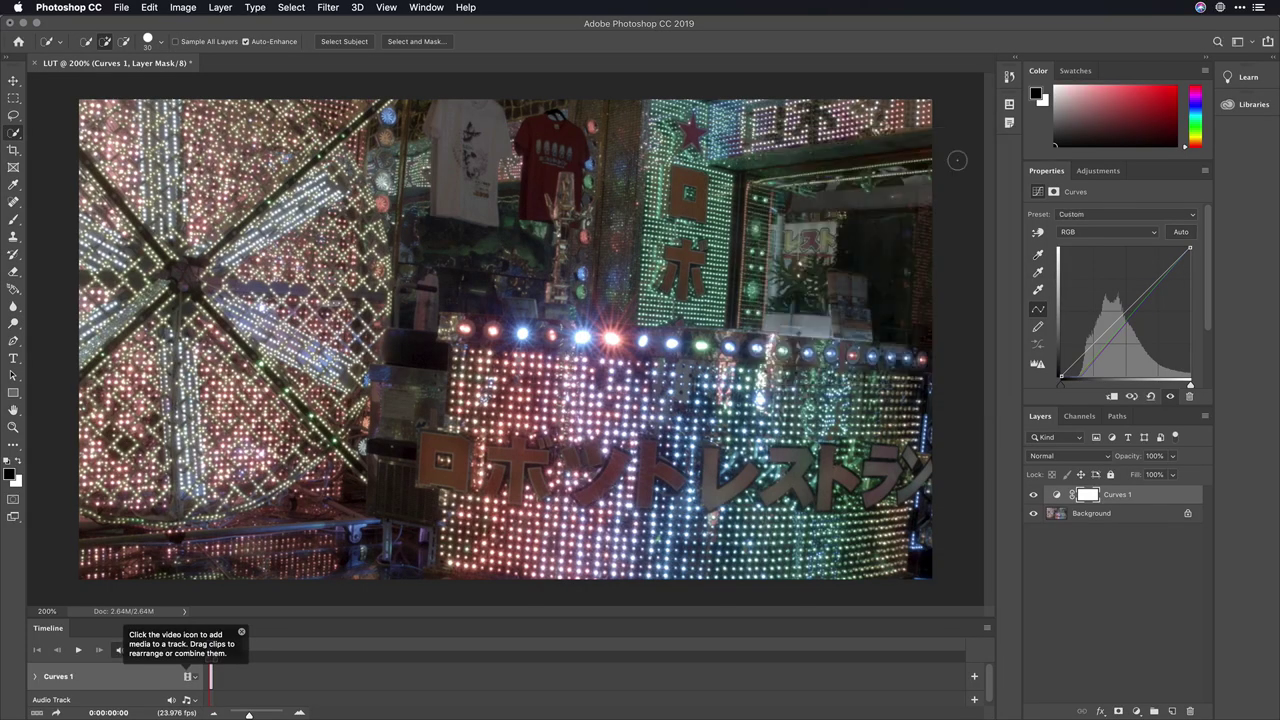
- Add a second Curves layer and set its black point by sampling the image
click(1099, 171)
click(1093, 201)
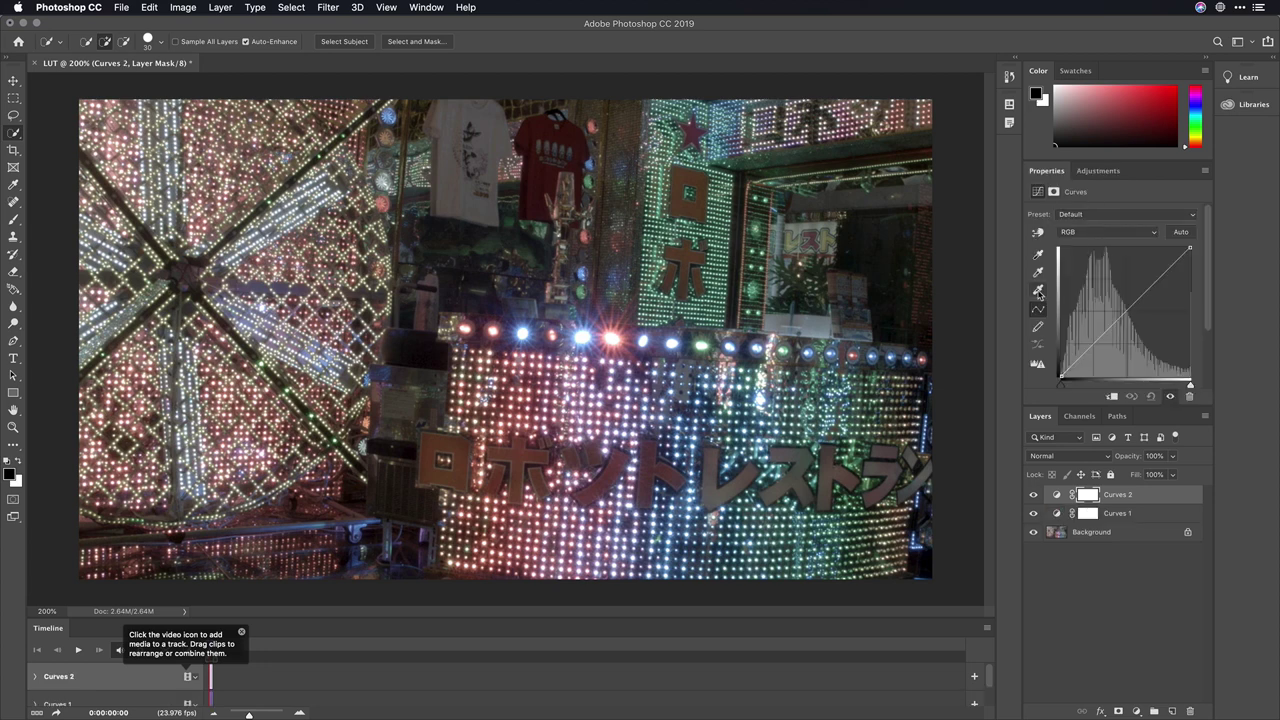
click(1037, 256)
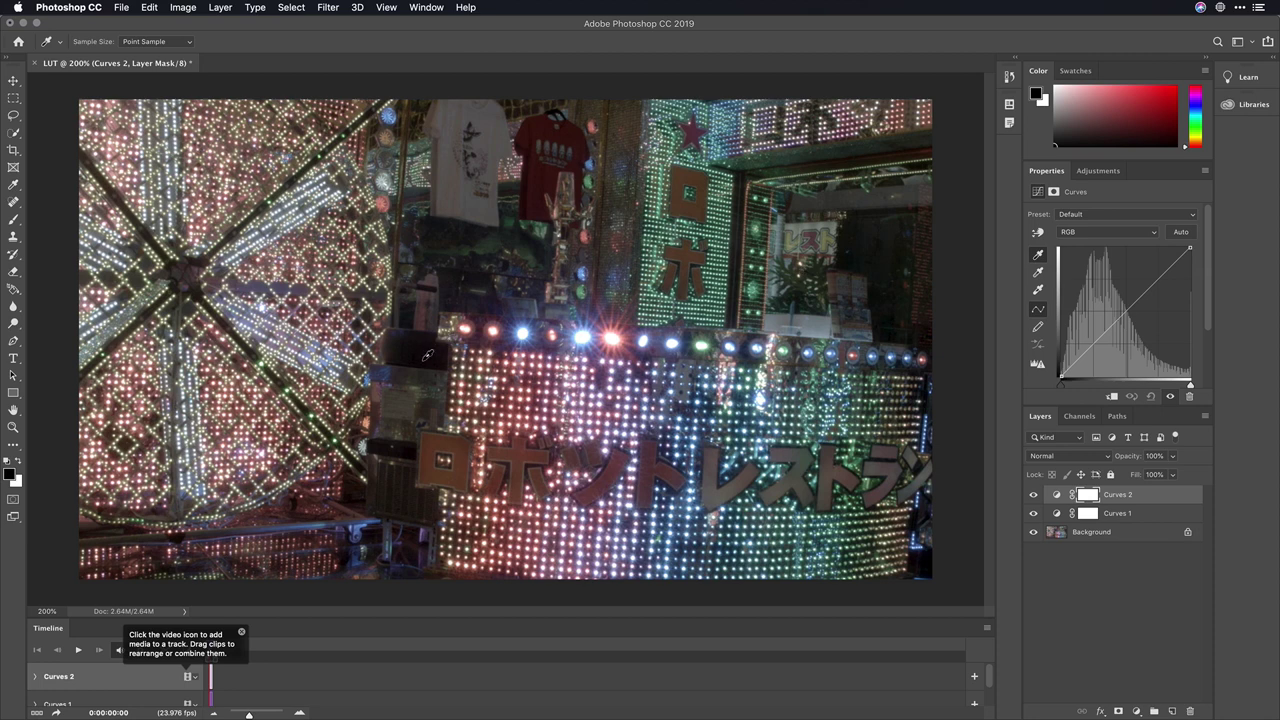
click(426, 355)
- Undo a trial white-point sample on Curves 2 and switch to the gray eyedropper
click(1038, 290)
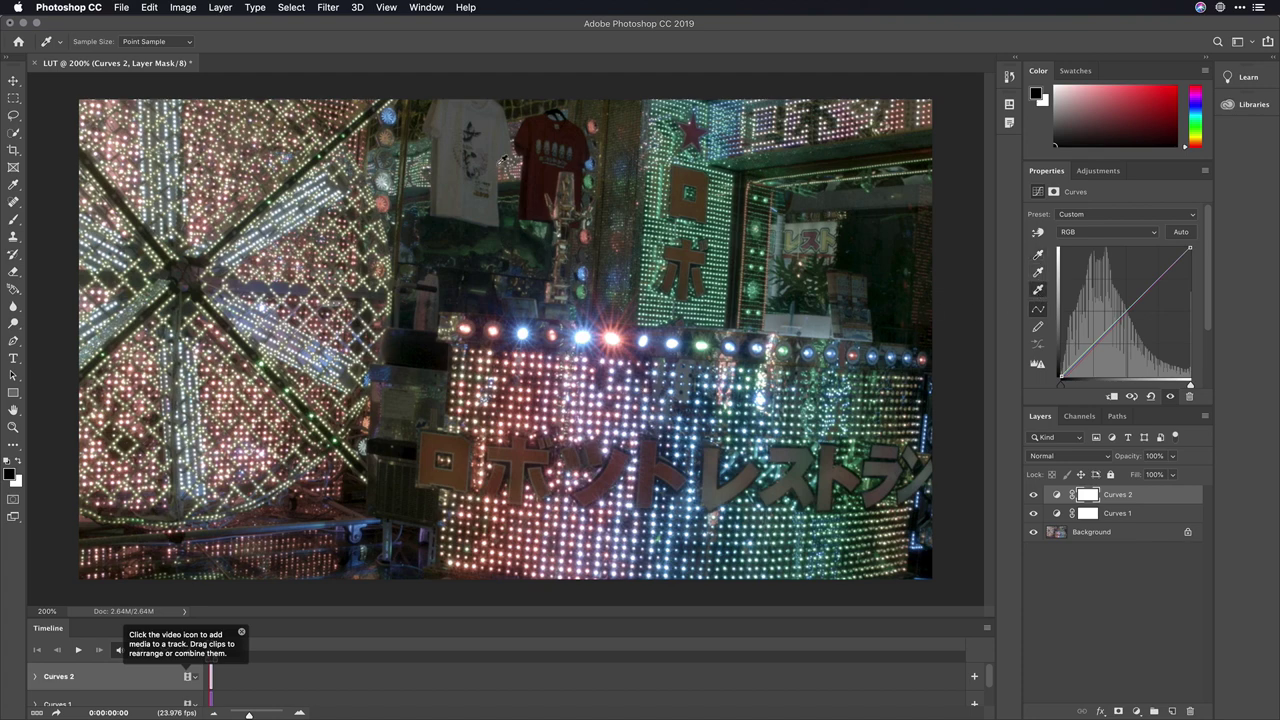
click(493, 115)
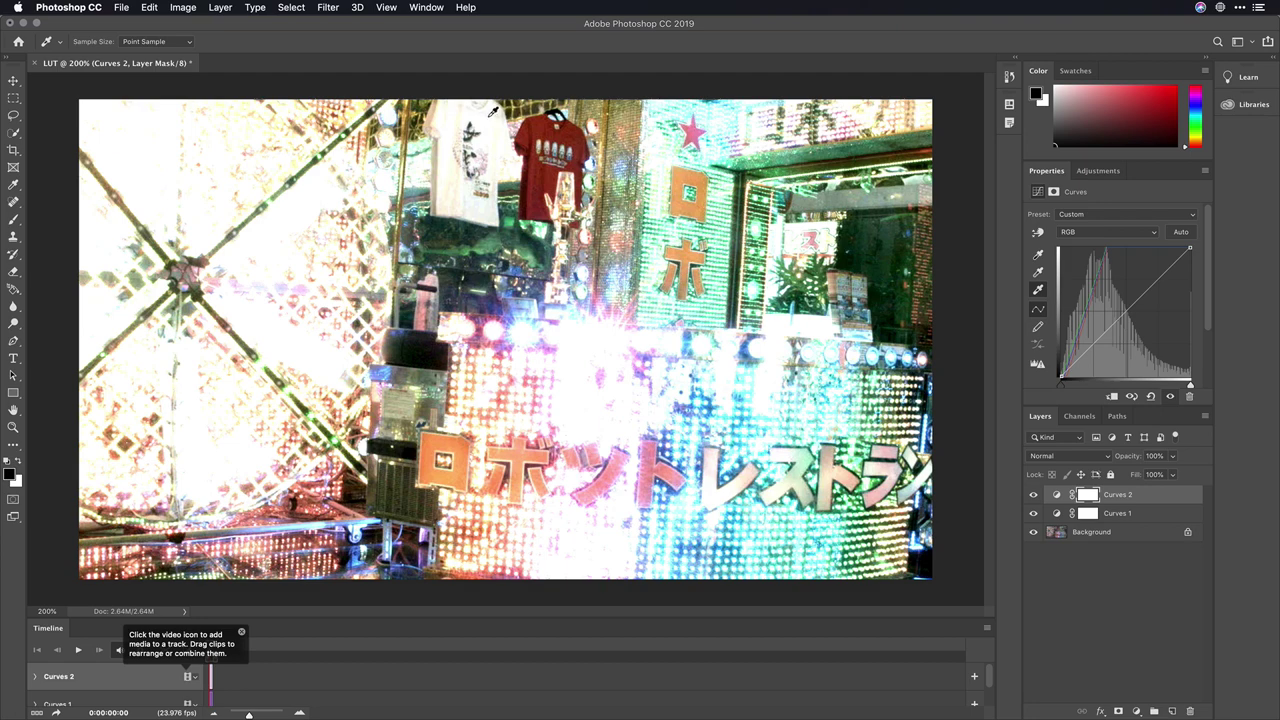
key(ctrl+z)
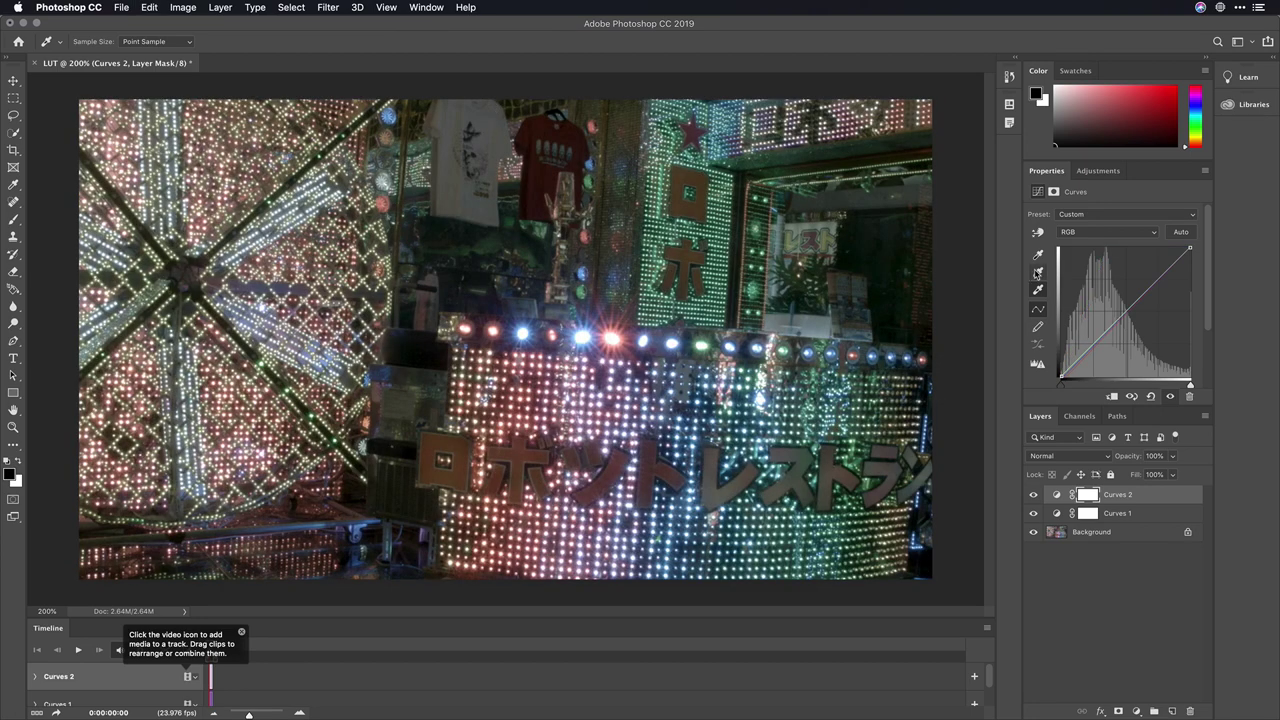
click(1038, 272)
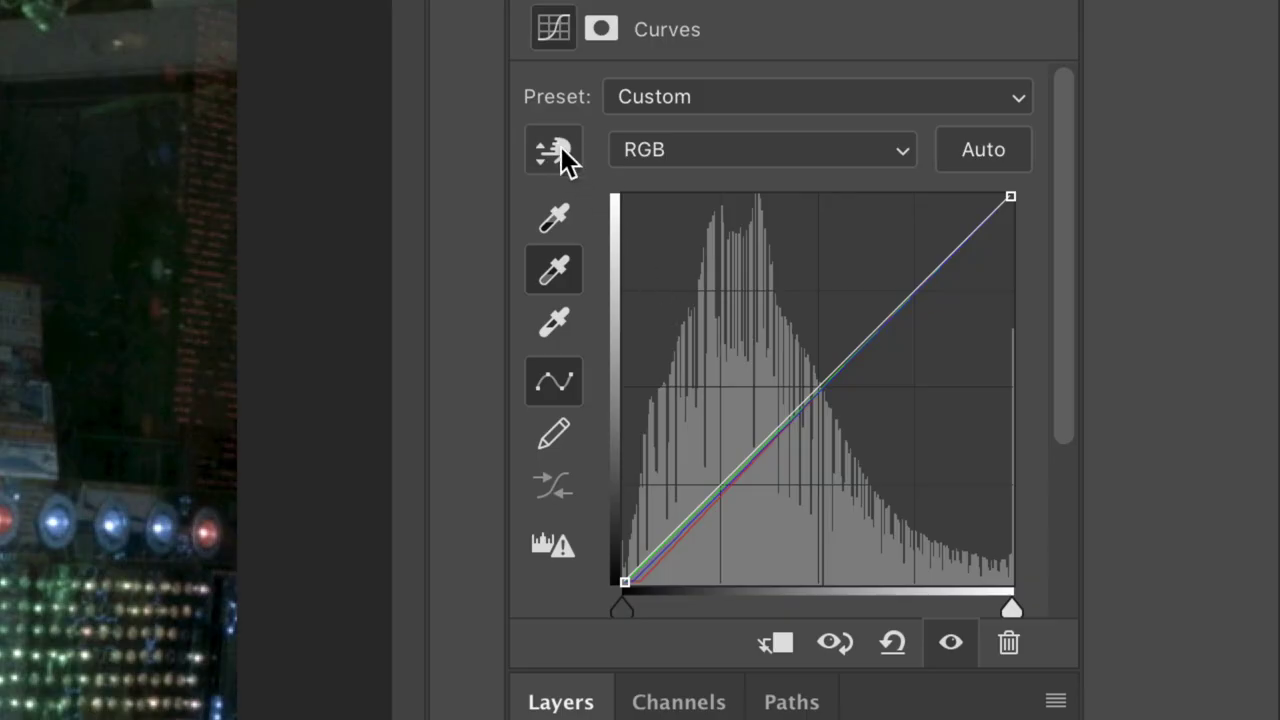
- Raise Curves 2 points on the T-shirt and plant tones with the targeted adjustment tool
click(1040, 234)
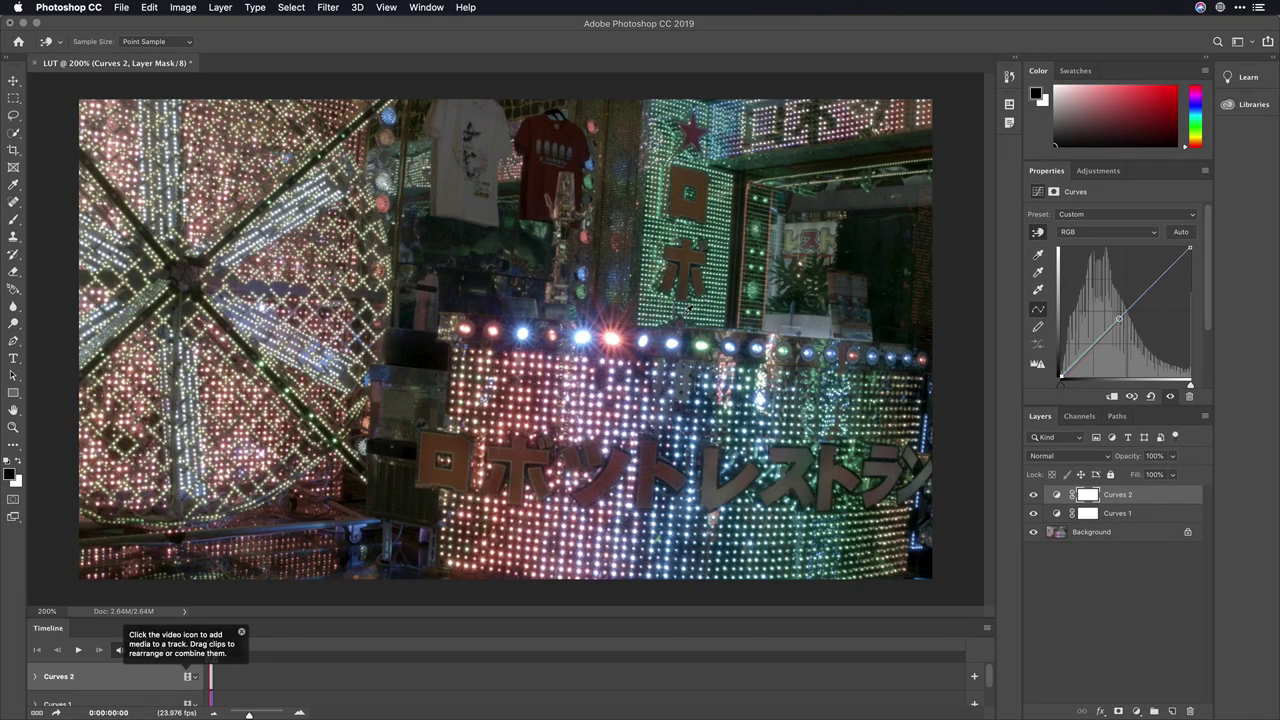
click(490, 133)
drag(490, 133, 490, 126)
drag(824, 320, 826, 316)
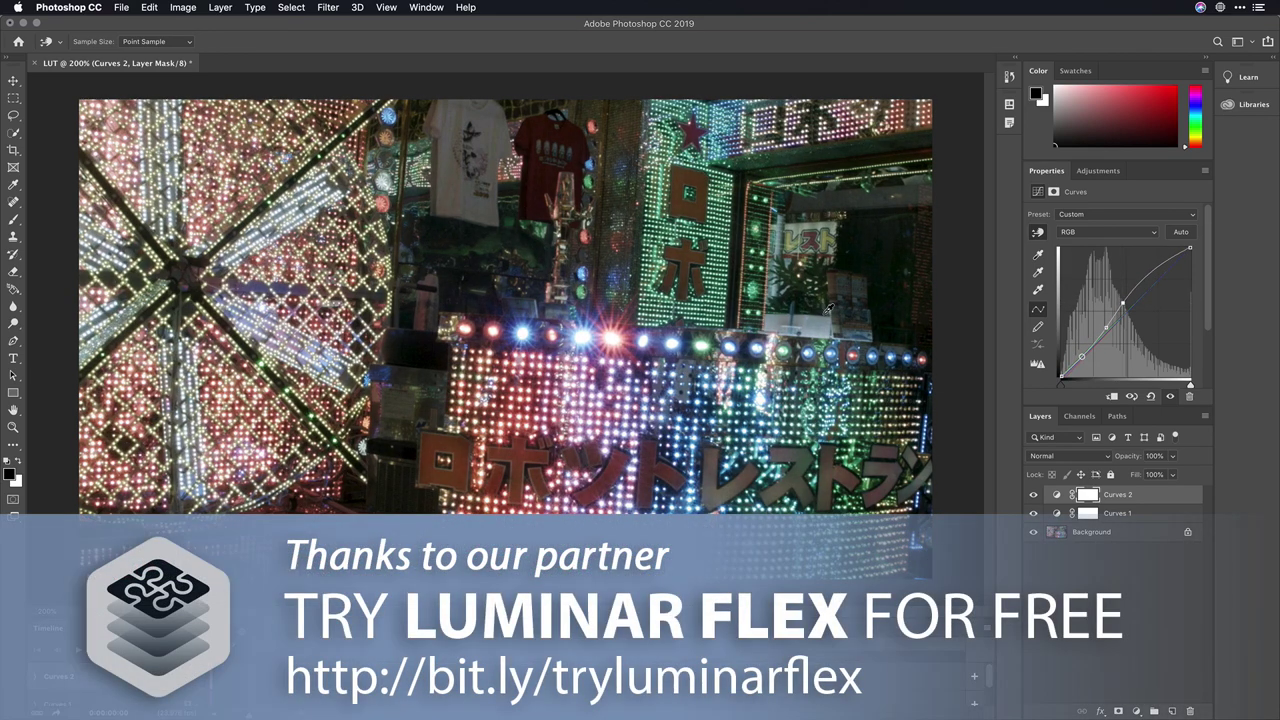
- Add a Vibrance layer set to Vibrance +26 and Saturation -3
click(1100, 171)
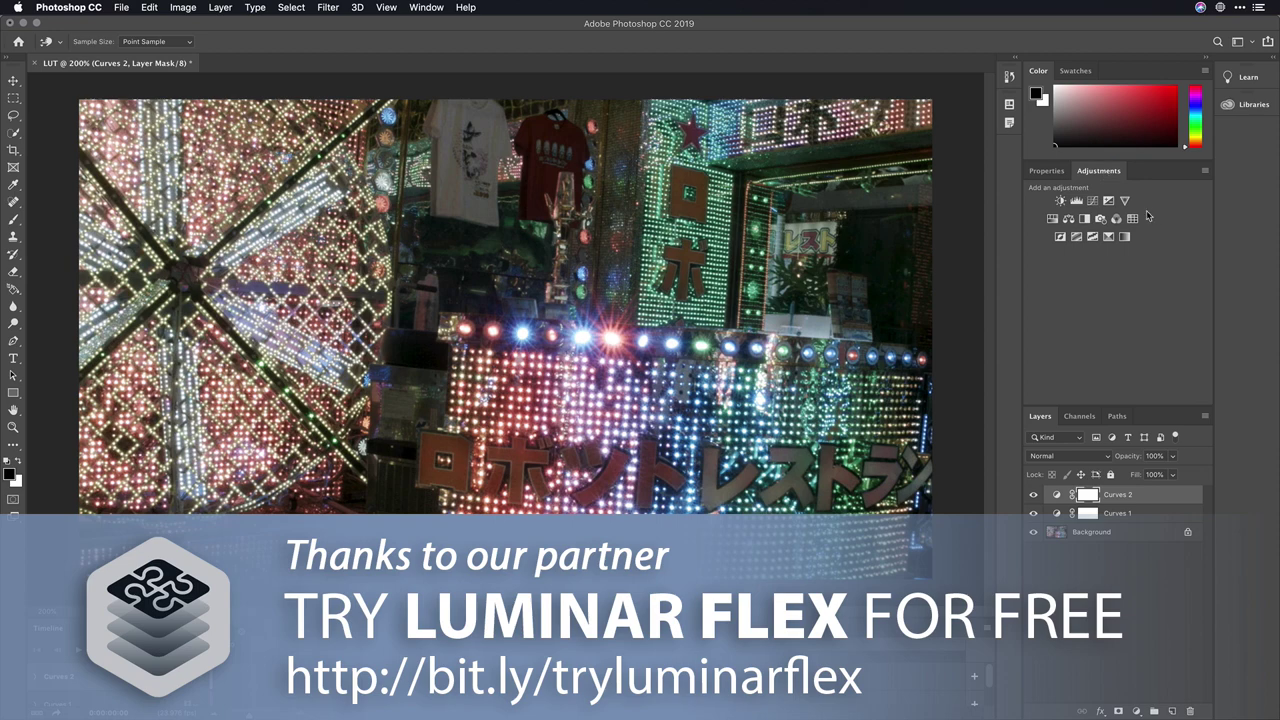
click(1124, 201)
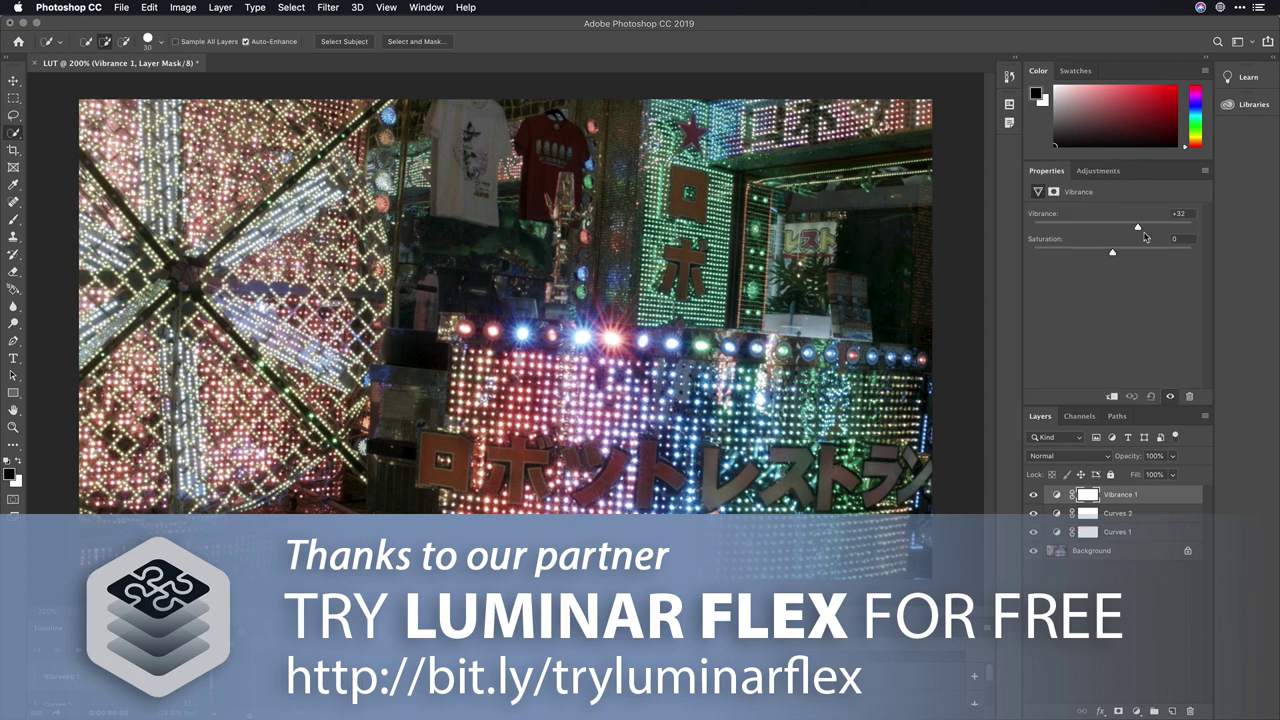
mouse_move(1112, 228)
mouse_down()
mouse_move(1090, 228)
mouse_move(1135, 238)
mouse_move(1110, 256)
mouse_up()
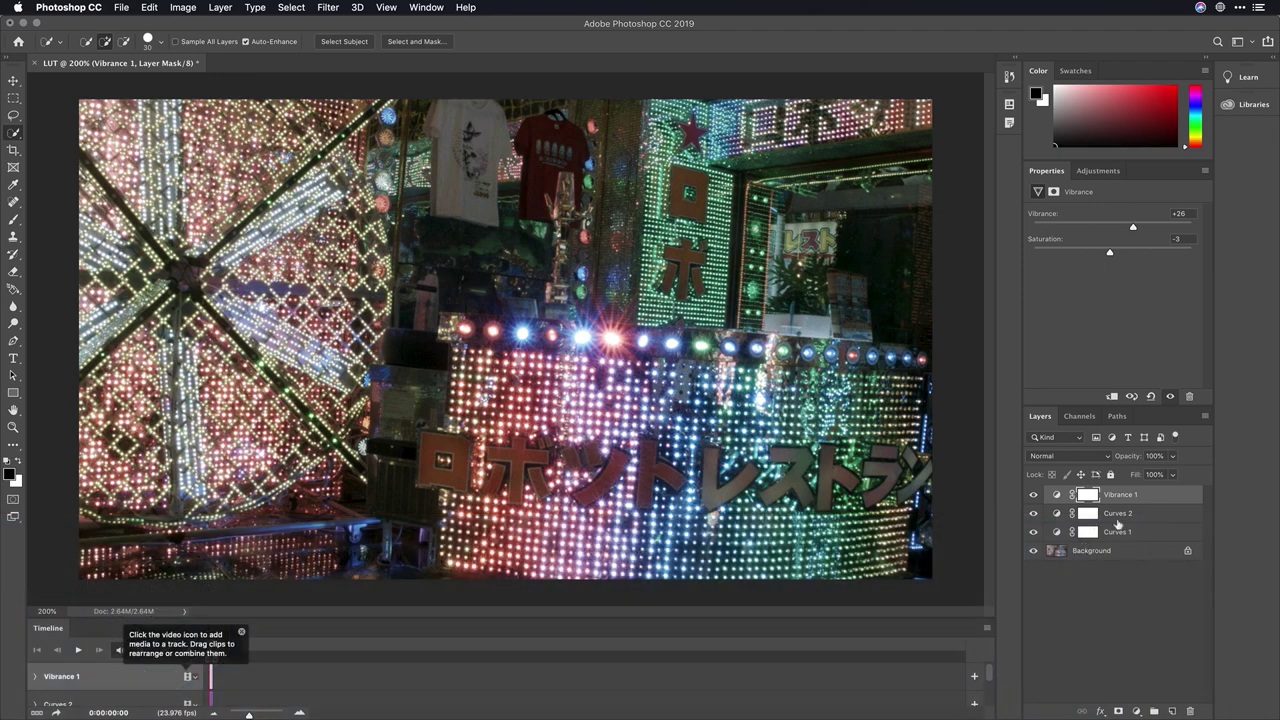
- Add a Color Lookup layer using filmstock_50.3dl at 37% opacity, then compare with the original
click(1098, 171)
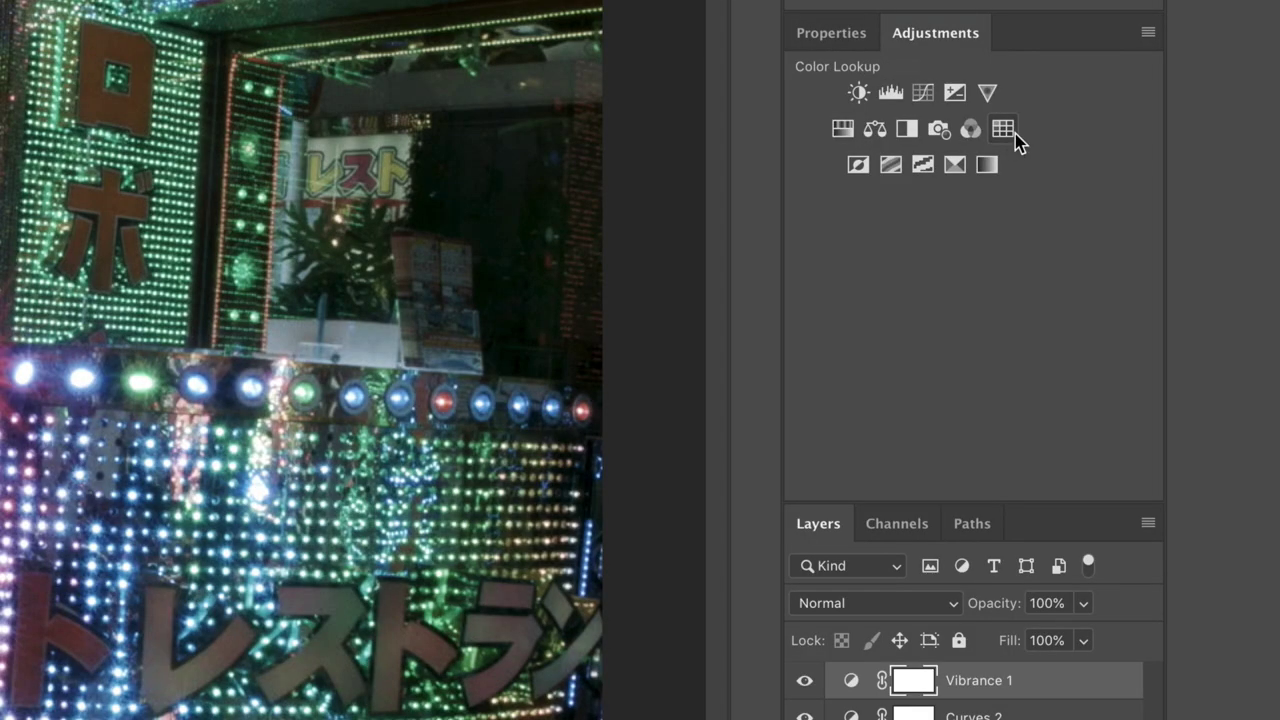
click(1132, 218)
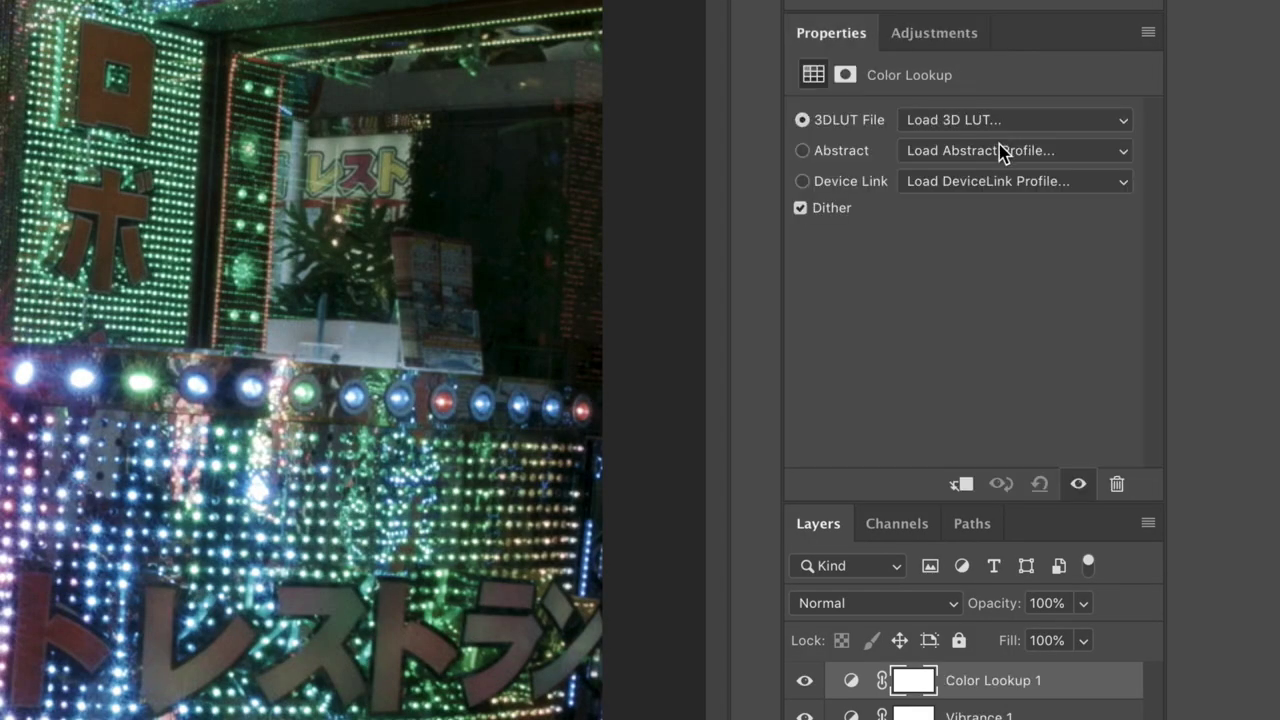
click(995, 120)
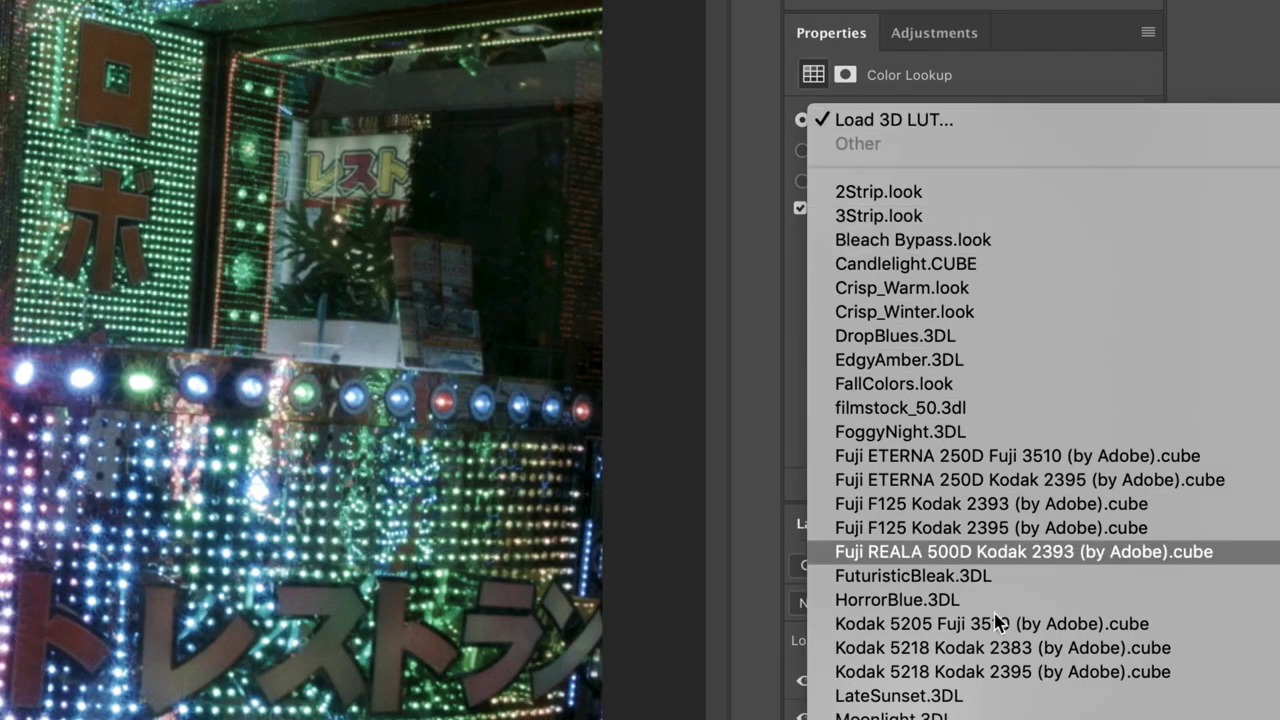
click(951, 407)
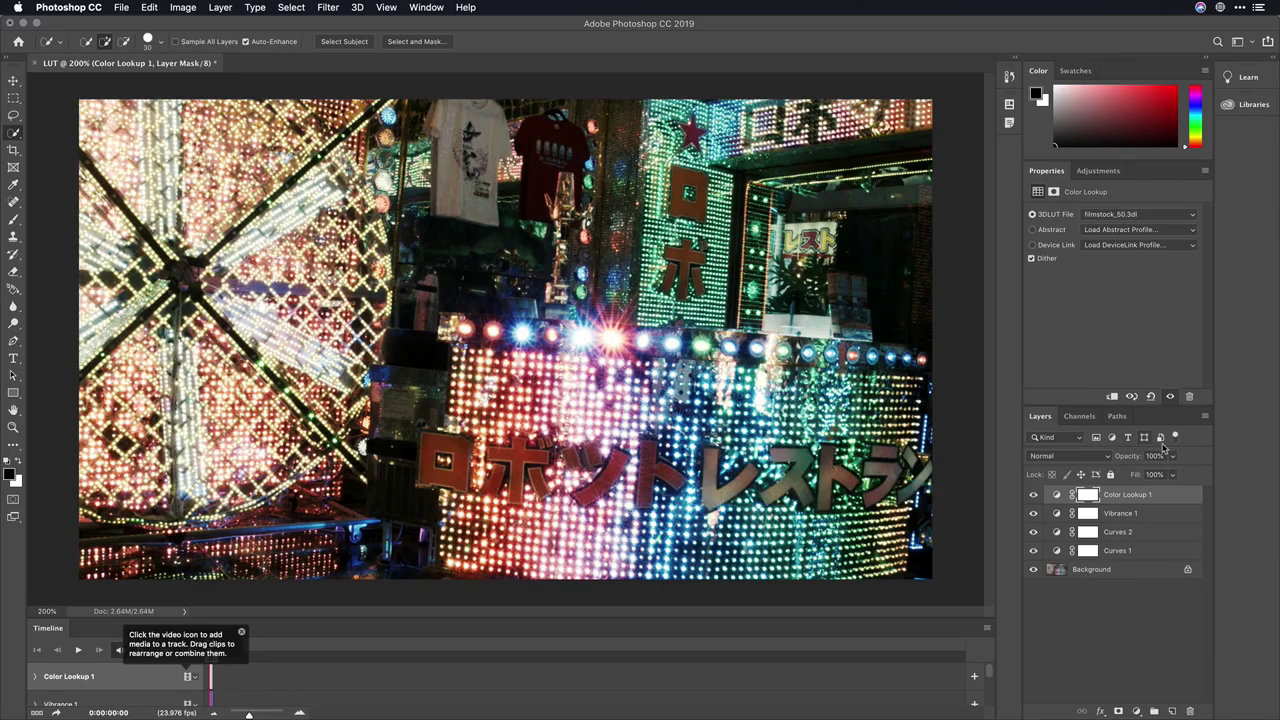
drag(1169, 476, 1151, 476)
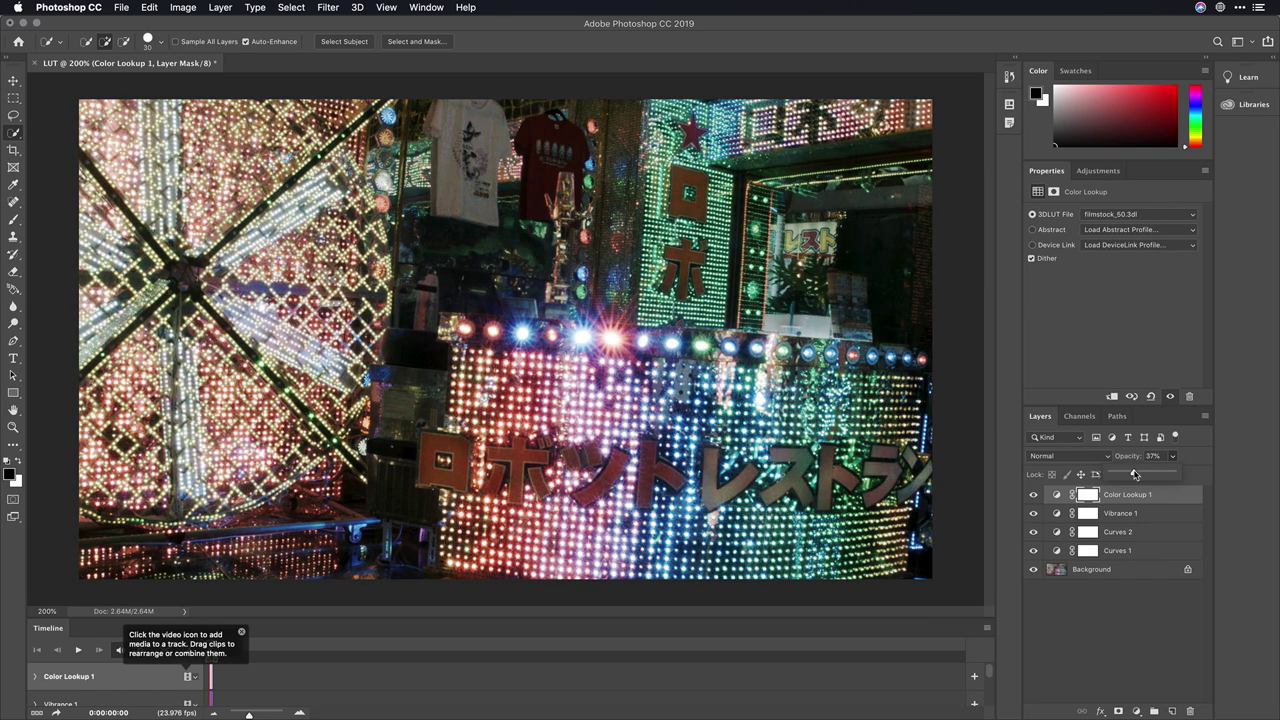
mouse_move(1034, 551)
mouse_down()
mouse_move(1036, 505)
mouse_move(1027, 541)
mouse_up()
- Export the grade as a Medium-quality, 32-grid-point CUBE lookup table named Tokyo
click(126, 7)
mouse_move(136, 178)
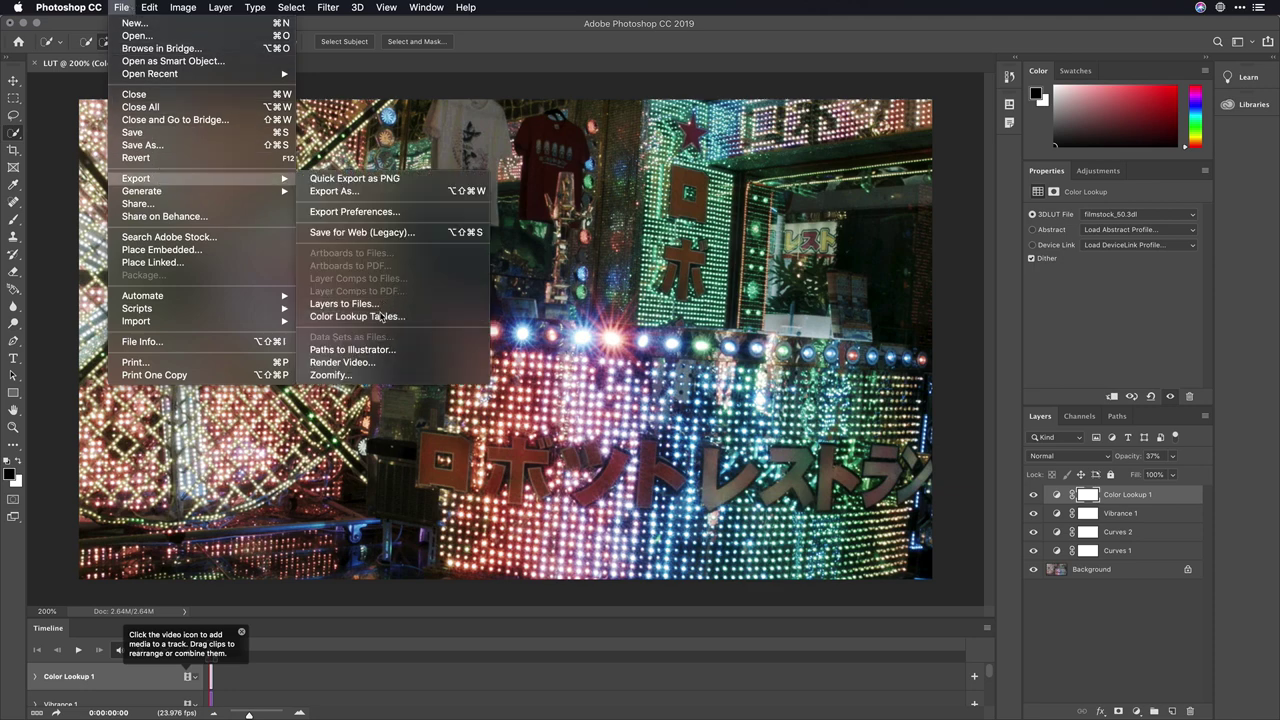
click(357, 316)
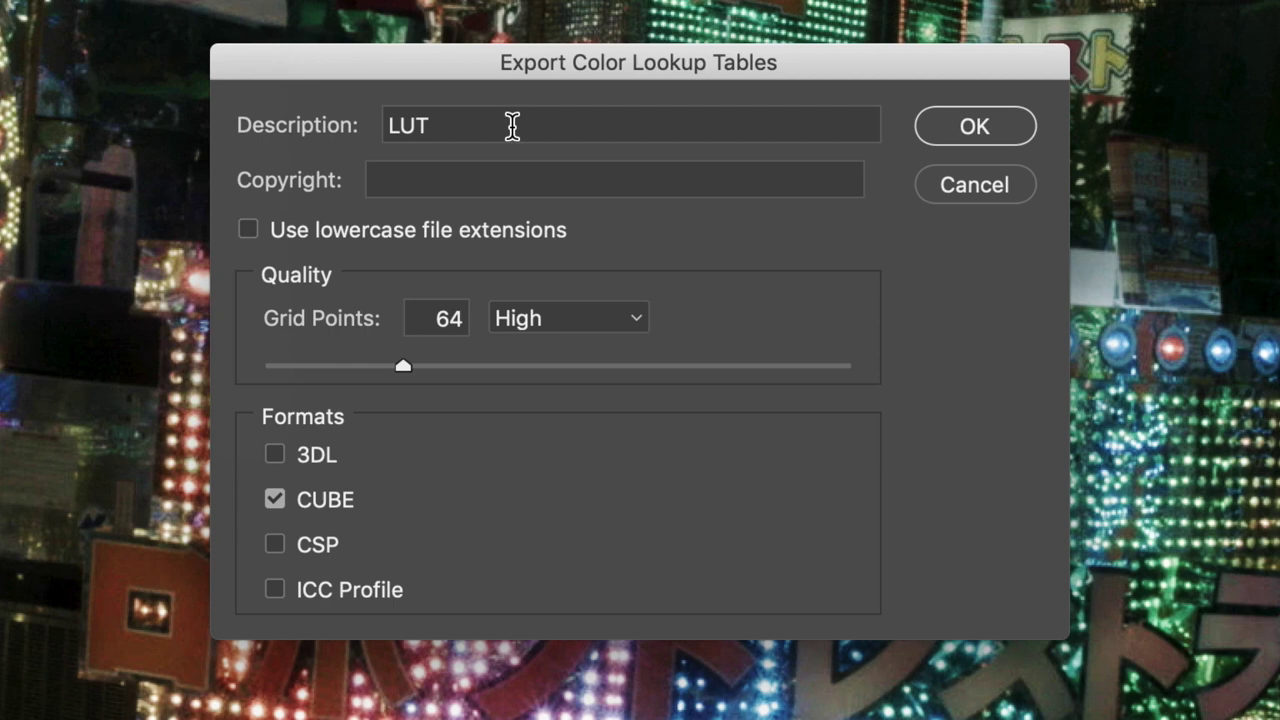
double_click(507, 131)
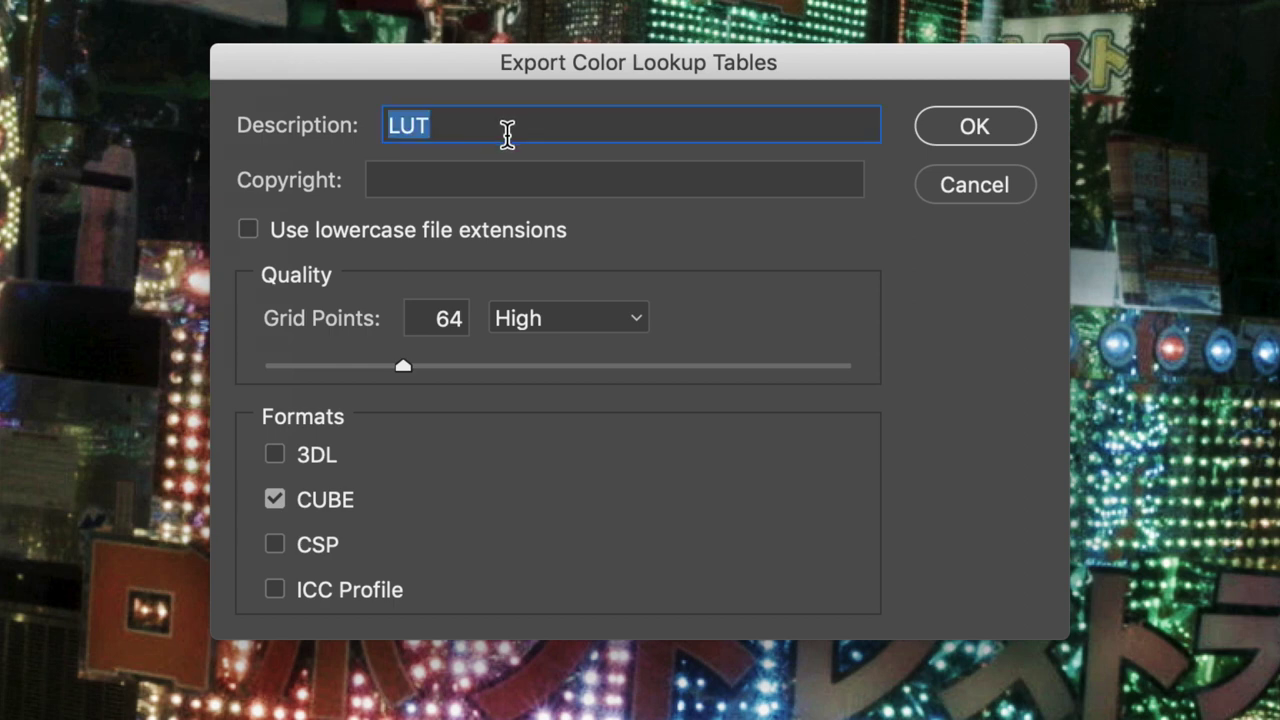
click(522, 318)
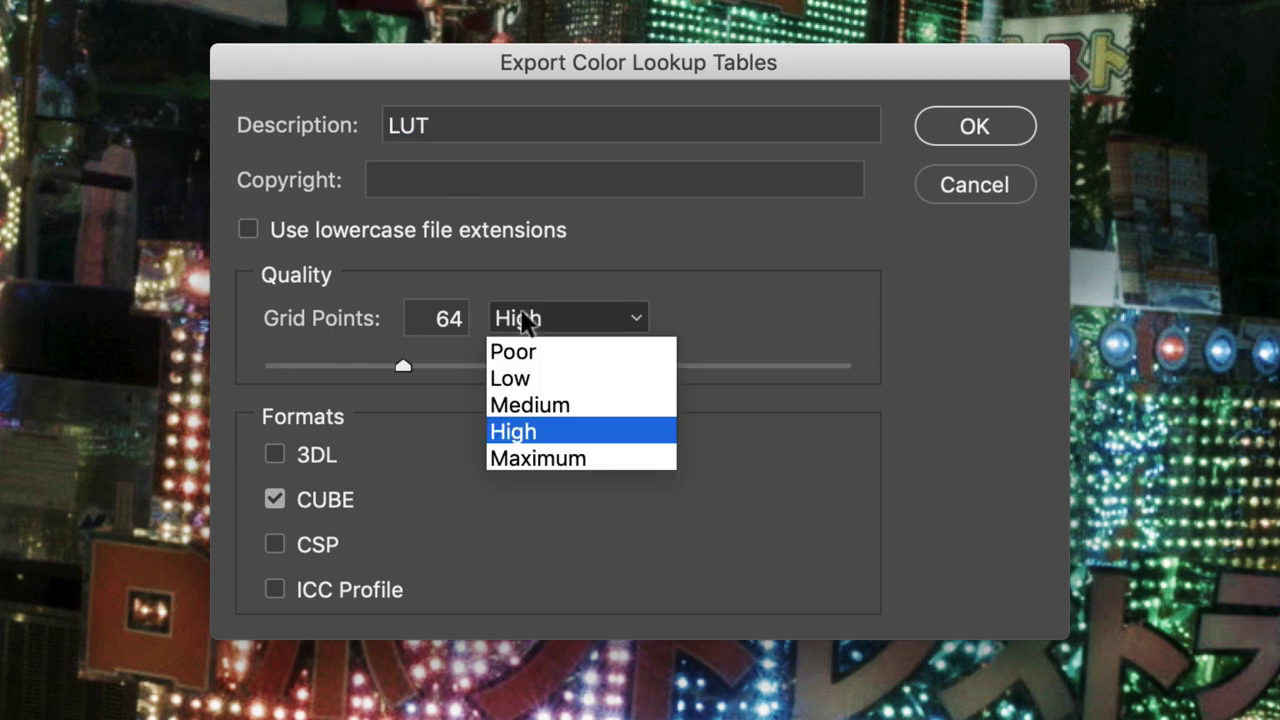
click(558, 406)
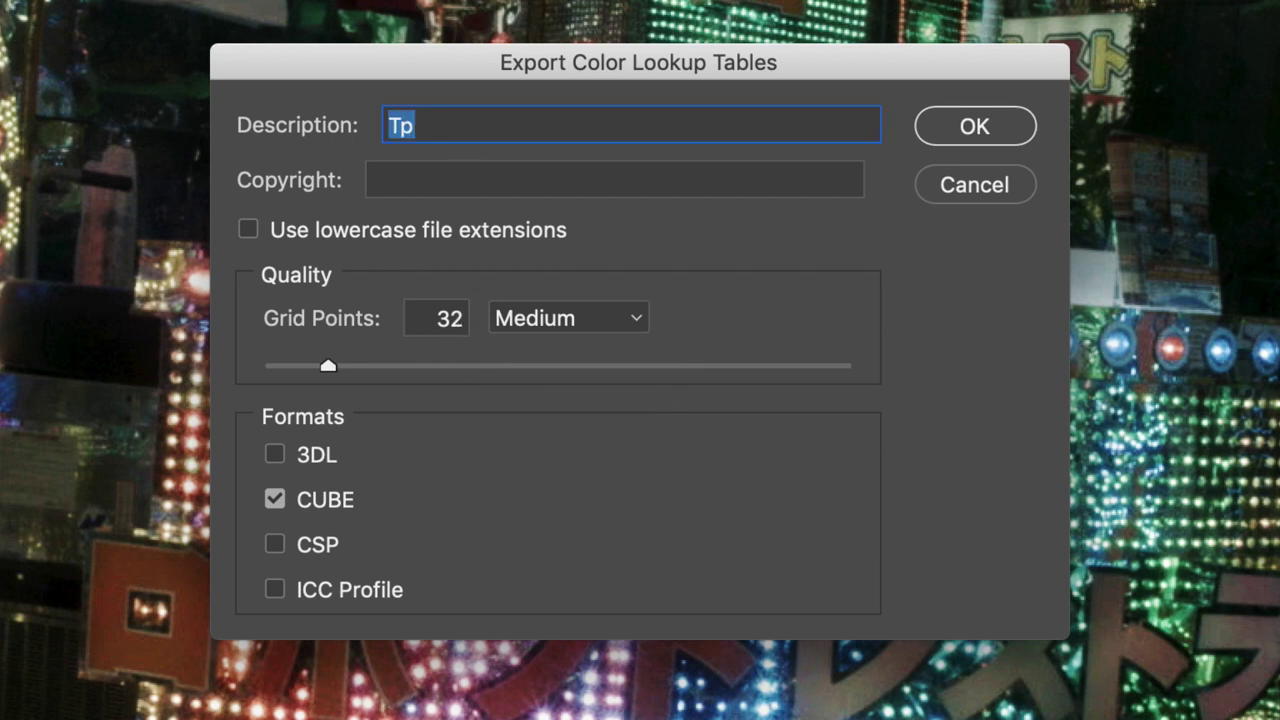
text(Tp)
key(BackSpace)
text(ok)
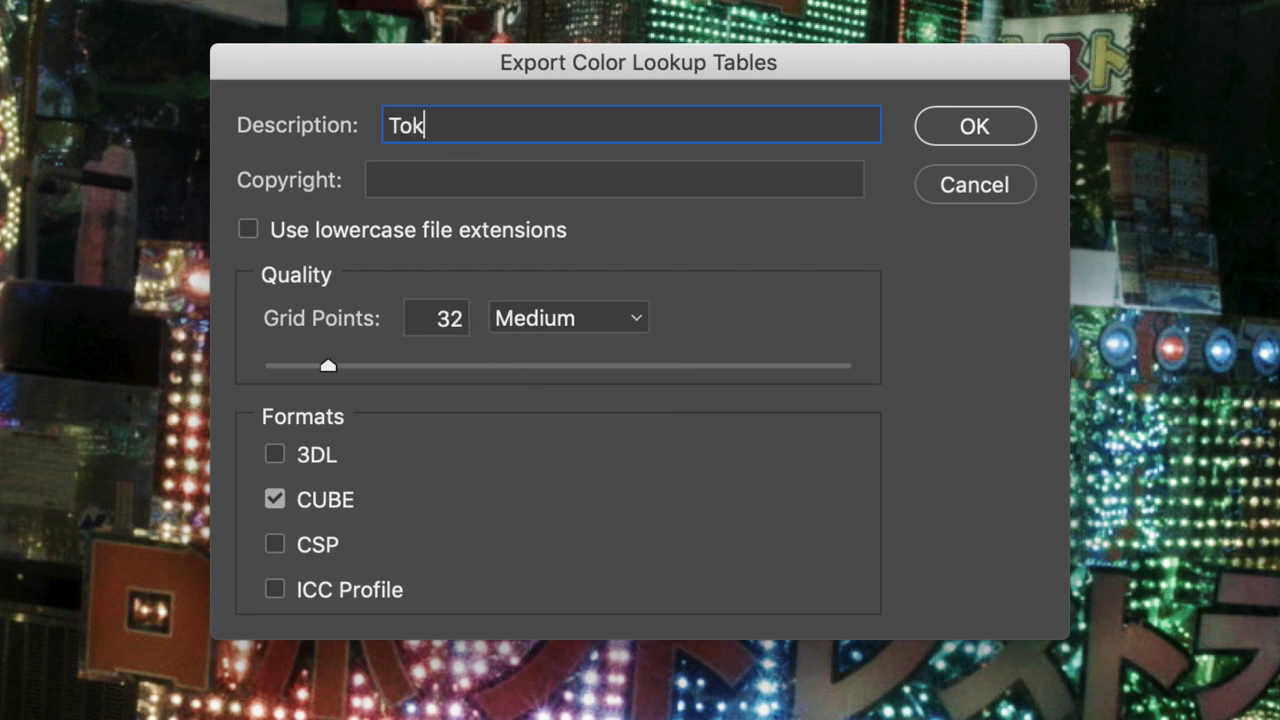
text(yop)
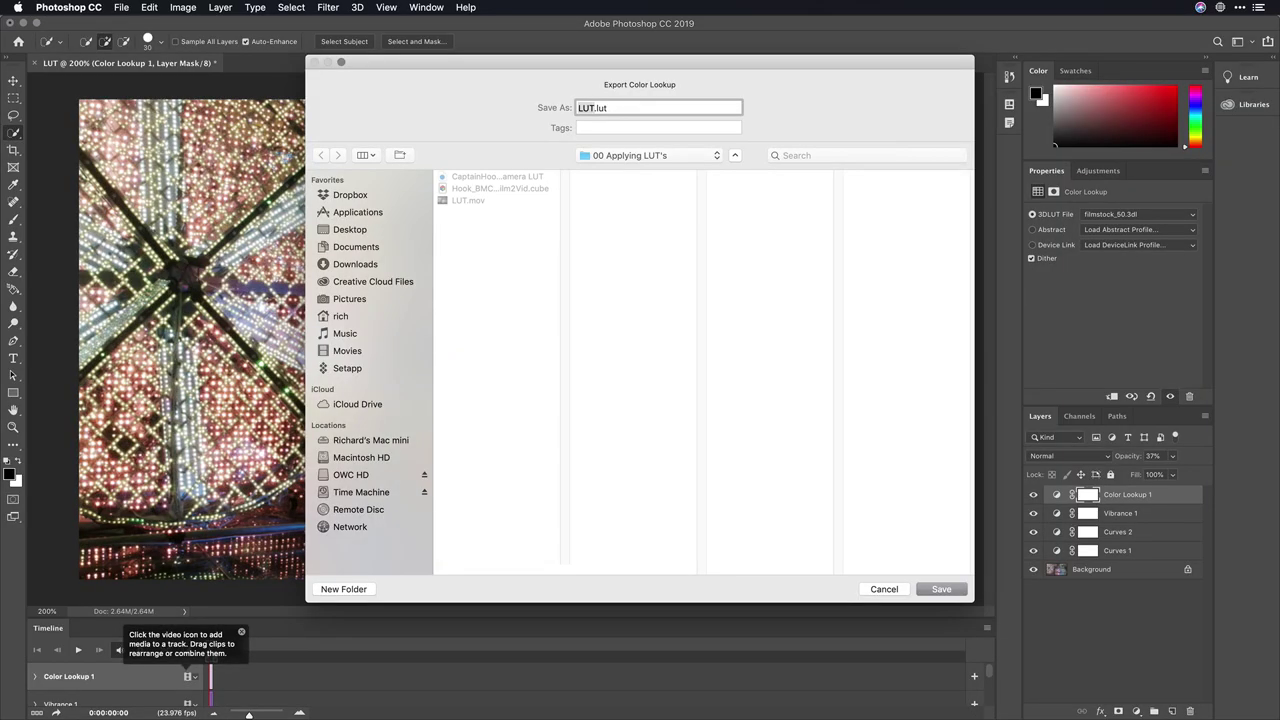
text(Tokyo)
key(Return)
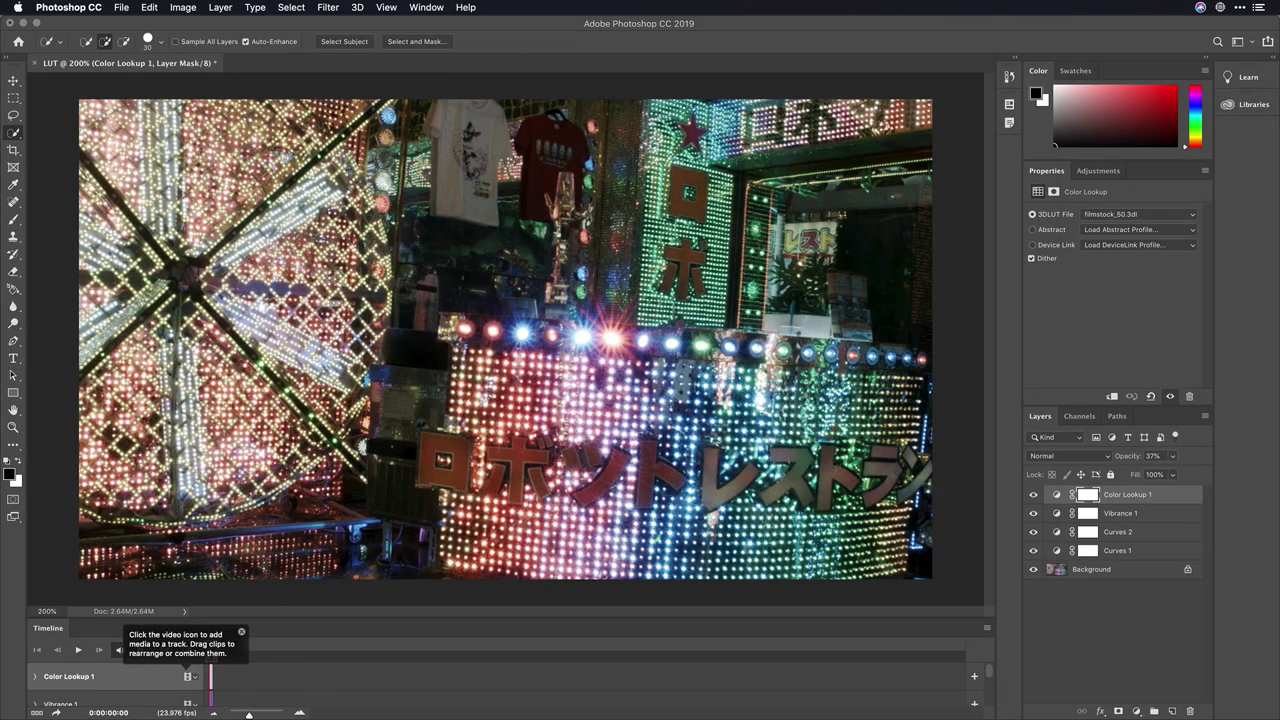
- Open LUT-2, load Tokyo.CUBE into its Color Lookup layer, and play the video
click(124, 7)
mouse_move(132, 79)
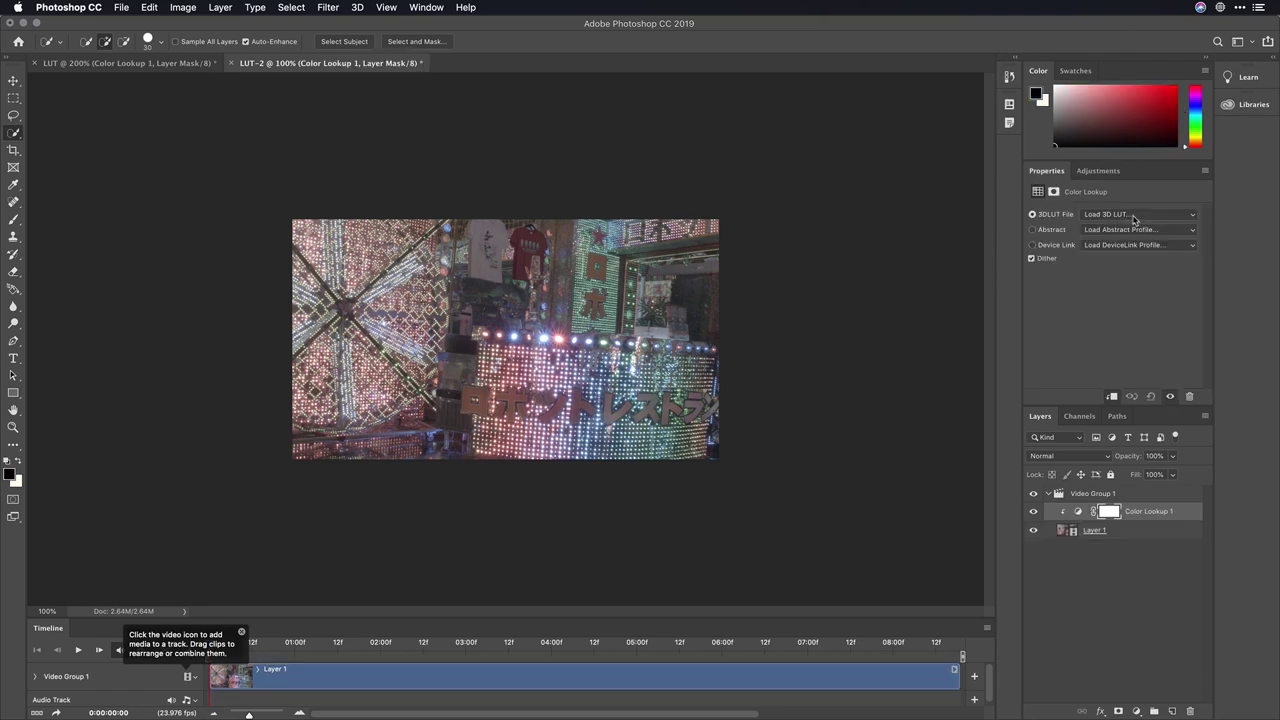
click(1134, 216)
click(1132, 216)
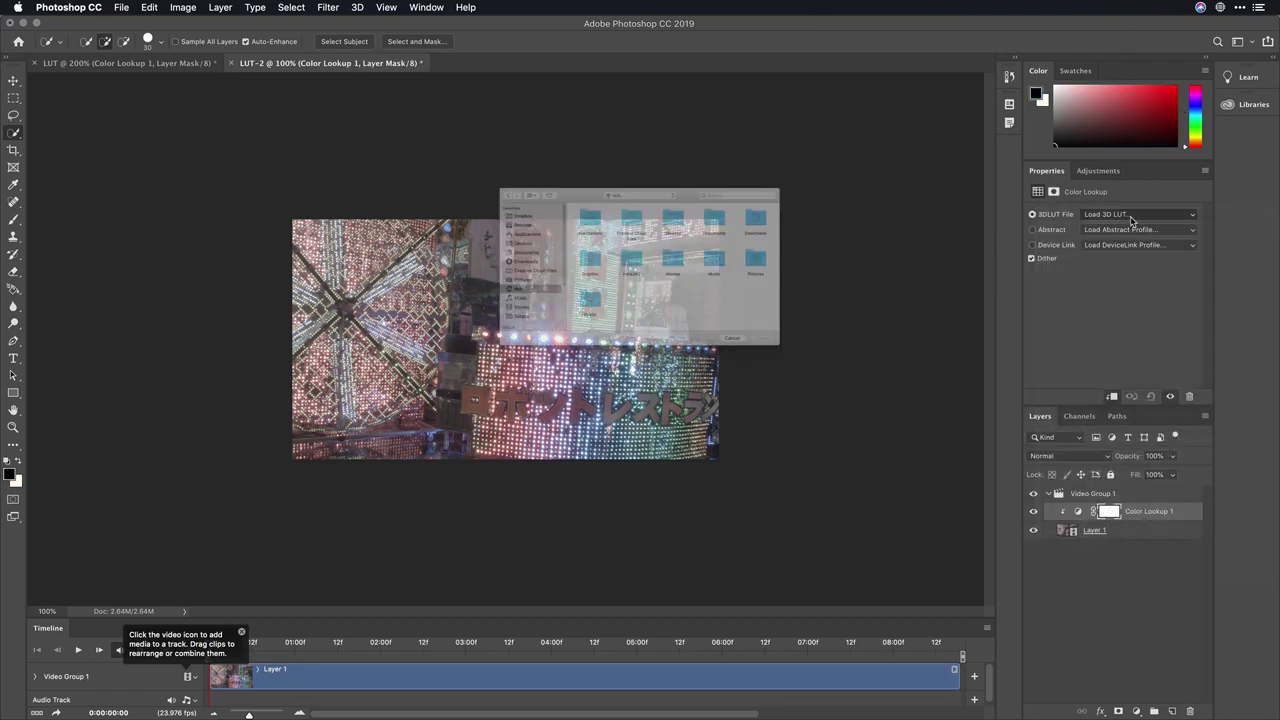
click(668, 133)
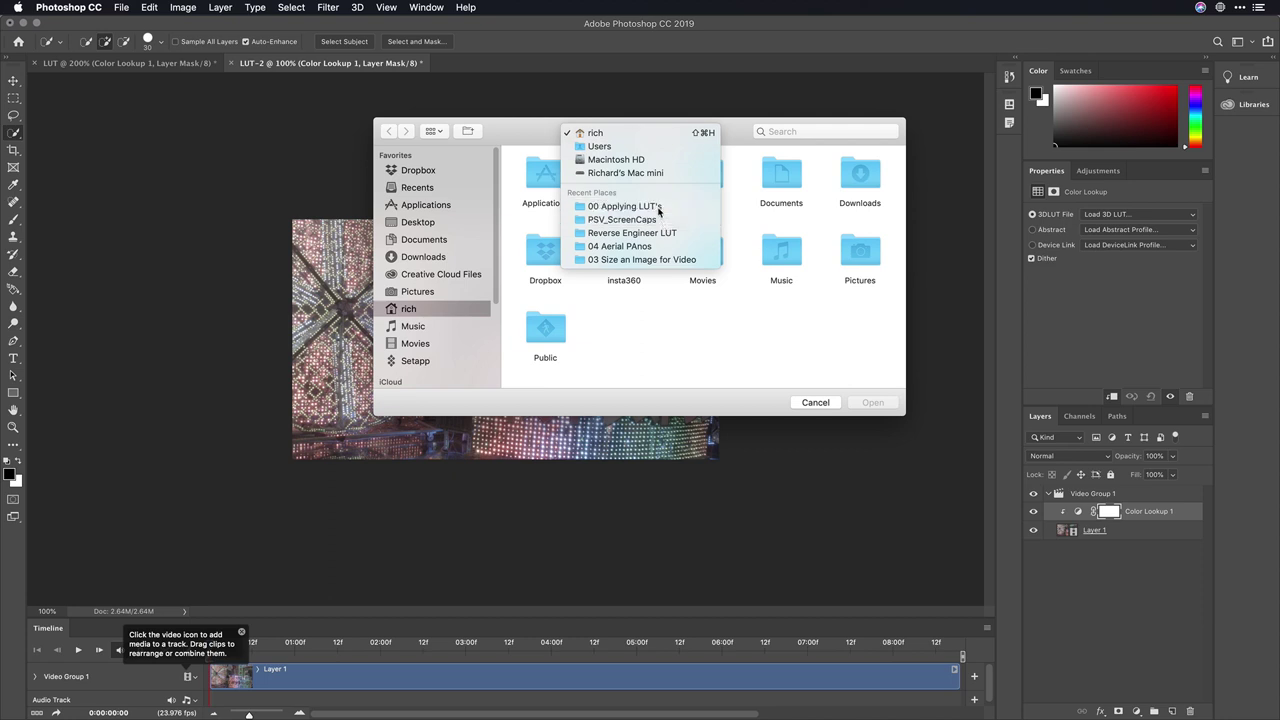
click(650, 206)
double_click(762, 188)
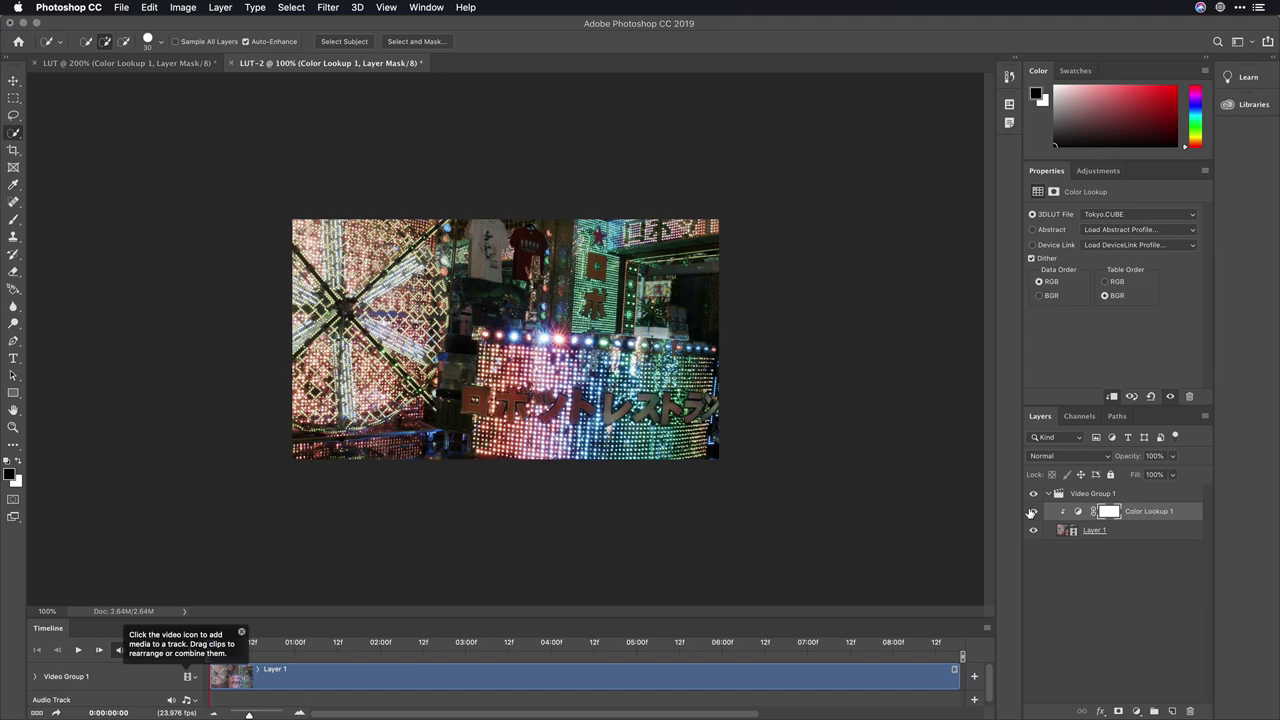
key(space)
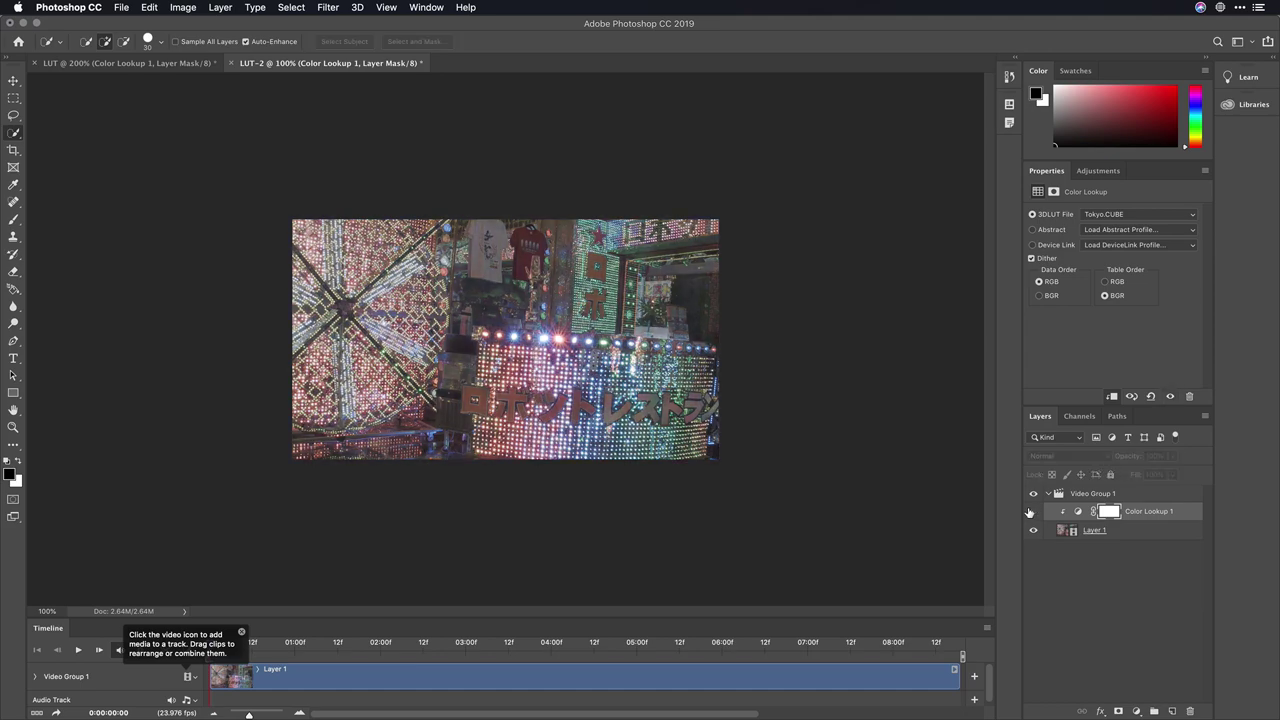